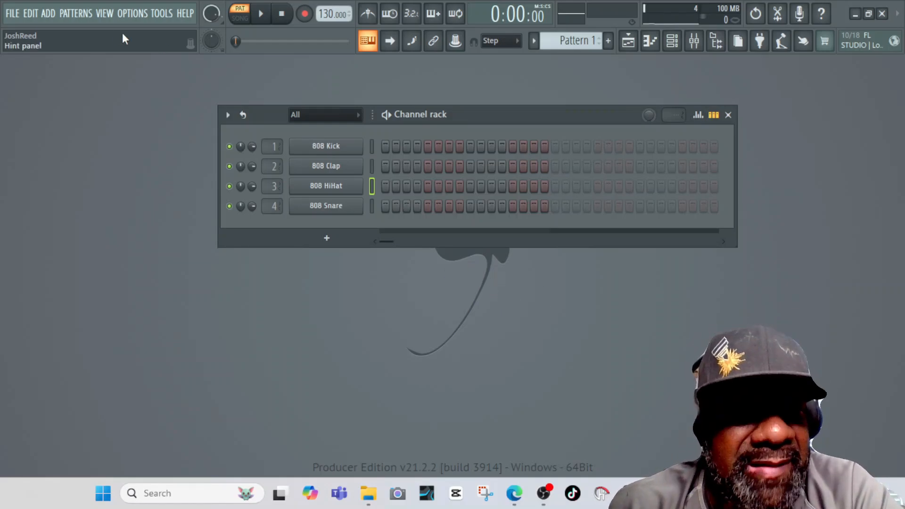
# Step: Add a Sytrus synth channel to the project and move its window up so its keyboard is fully visible
pyautogui.click(52, 15)
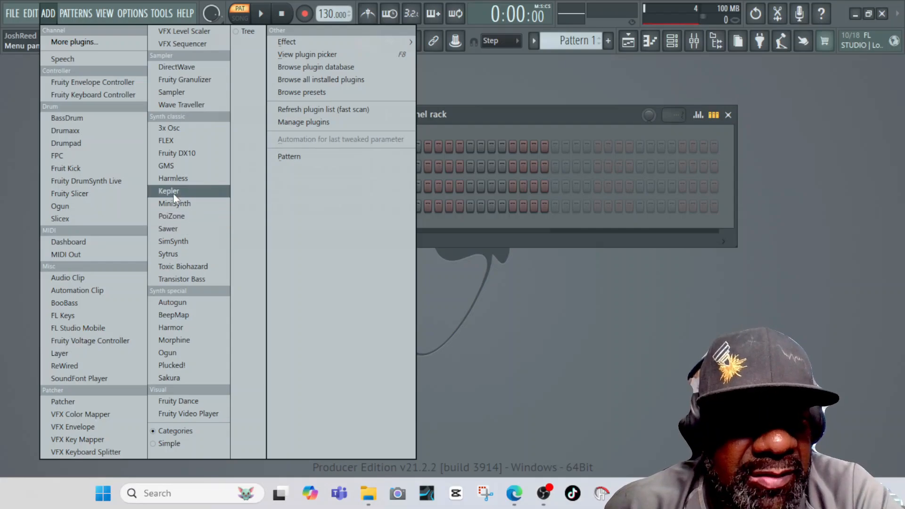
pyautogui.click(170, 254)
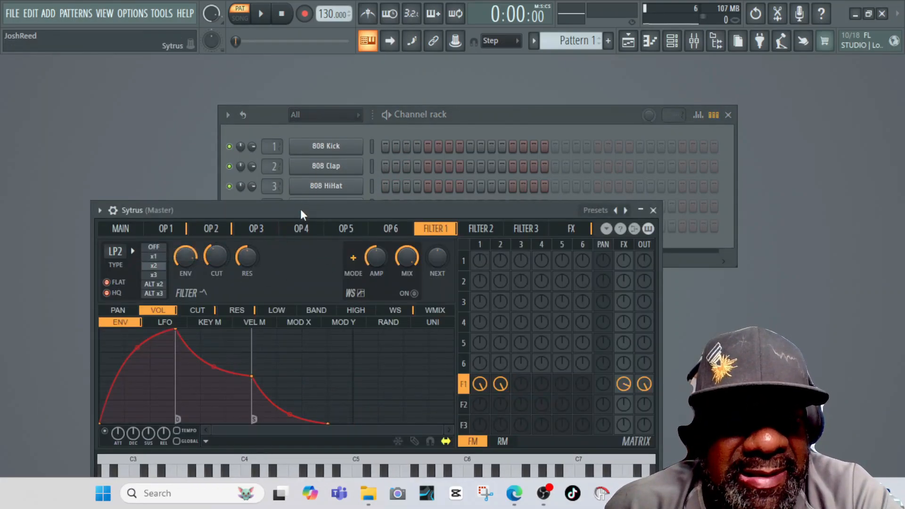
pyautogui.moveTo(301, 209); pyautogui.dragTo(352, 88)
# Step: Load the Dream bell preset from the Bell category into Sytrus, audition it on its keyboard and close the synth
pyautogui.click(149, 92)
pyautogui.moveTo(160, 107)
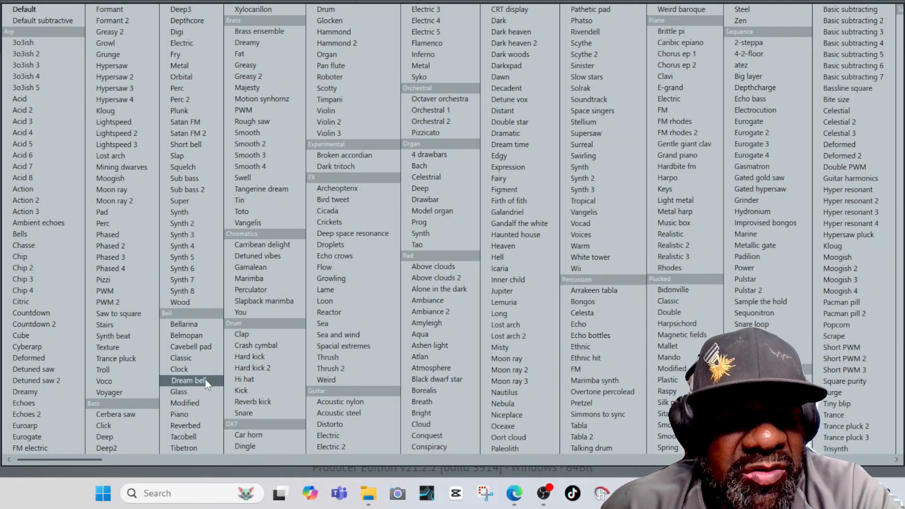
pyautogui.click(189, 380)
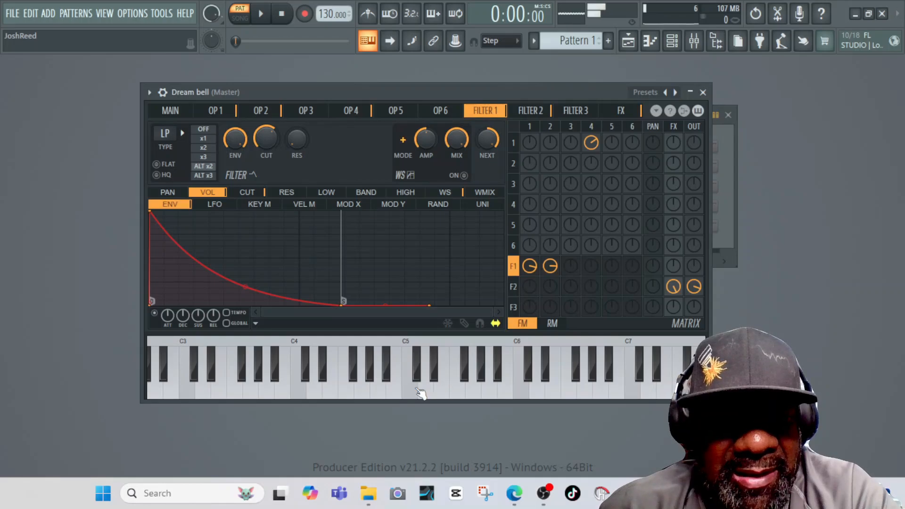
pyautogui.click(330, 387)
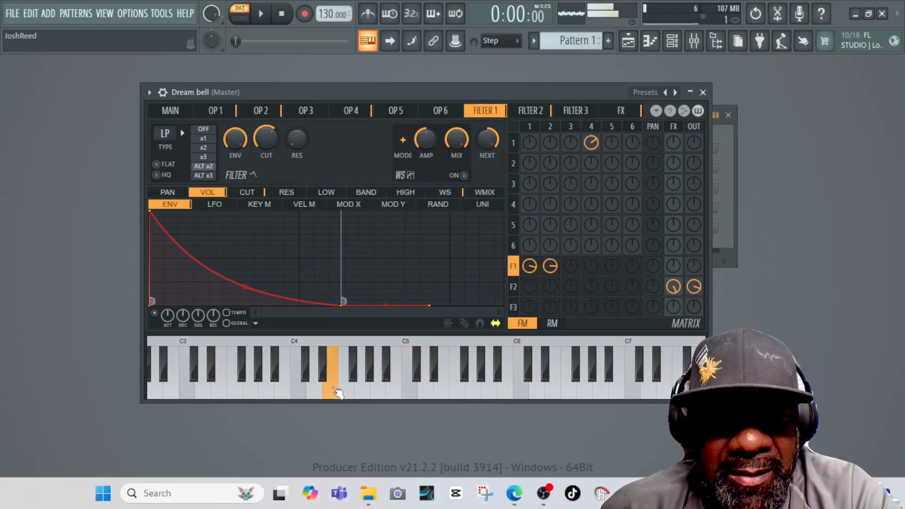
pyautogui.click(703, 92)
# Step: Set the channel rack pattern length to 32 steps and fill the 808 HiHat channel on every 2 steps
pyautogui.rightClick(329, 225)
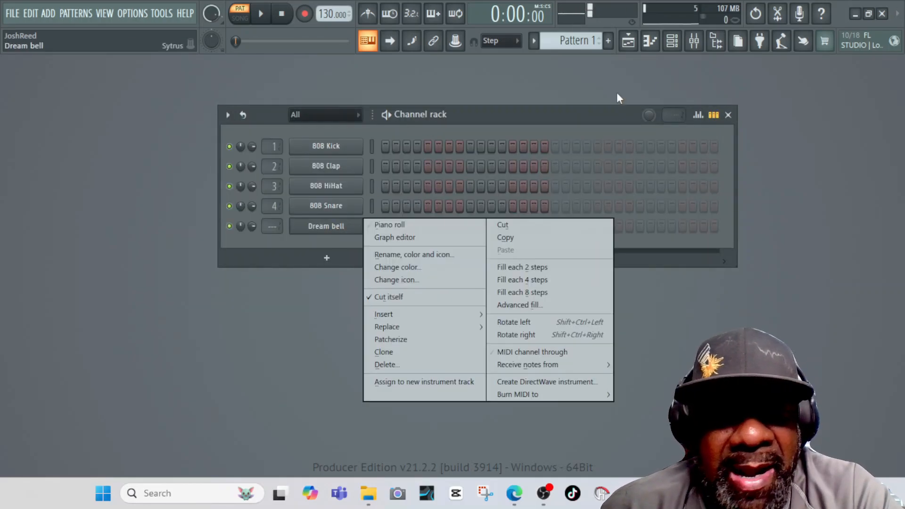
pyautogui.click(666, 115)
pyautogui.moveTo(673, 115); pyautogui.dragTo(673, 104)
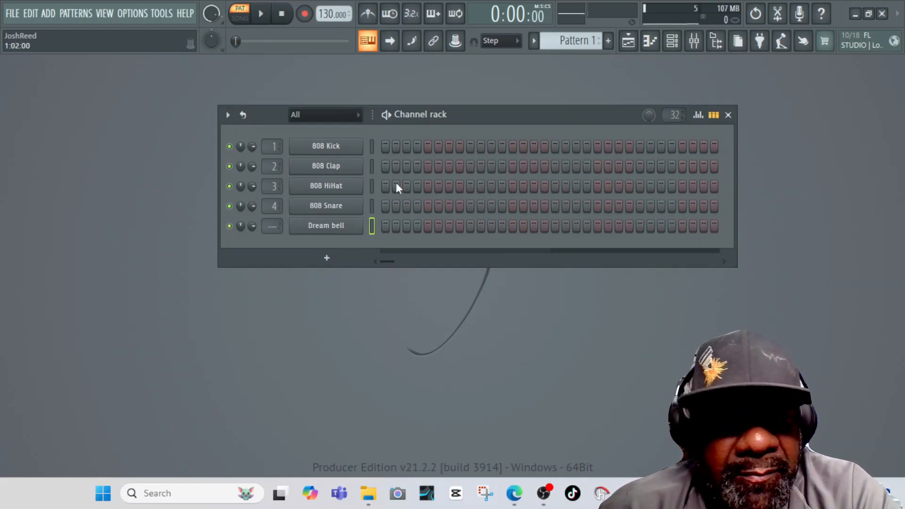
pyautogui.rightClick(332, 187)
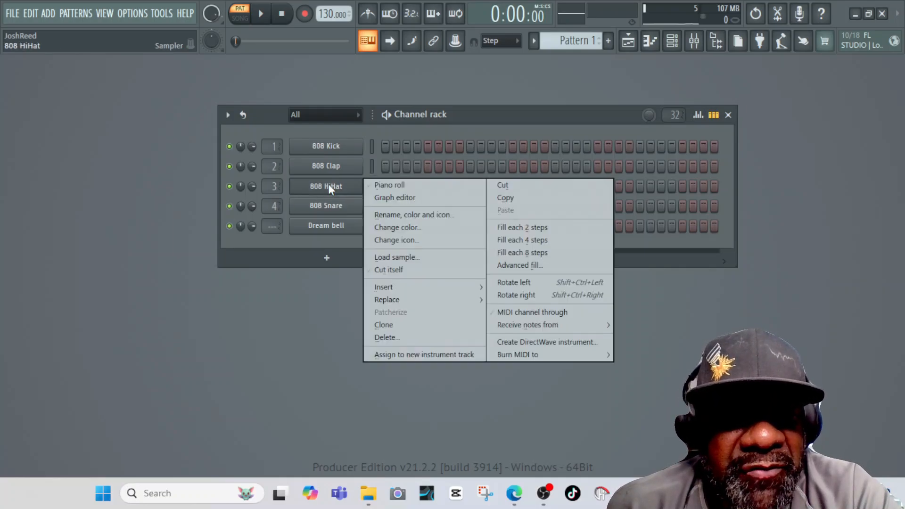
pyautogui.click(514, 229)
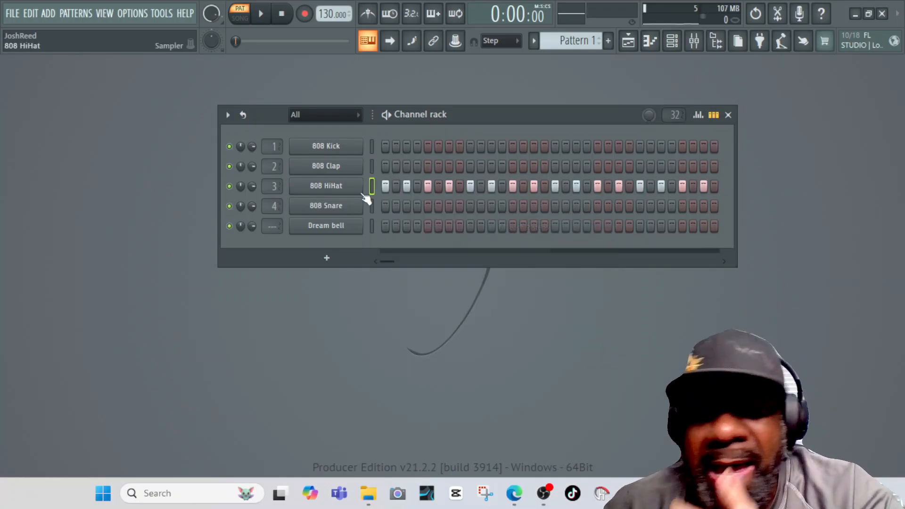
# Step: Place 808 Clap hits on steps 9 and 25 and play the drum pattern
pyautogui.click(470, 166)
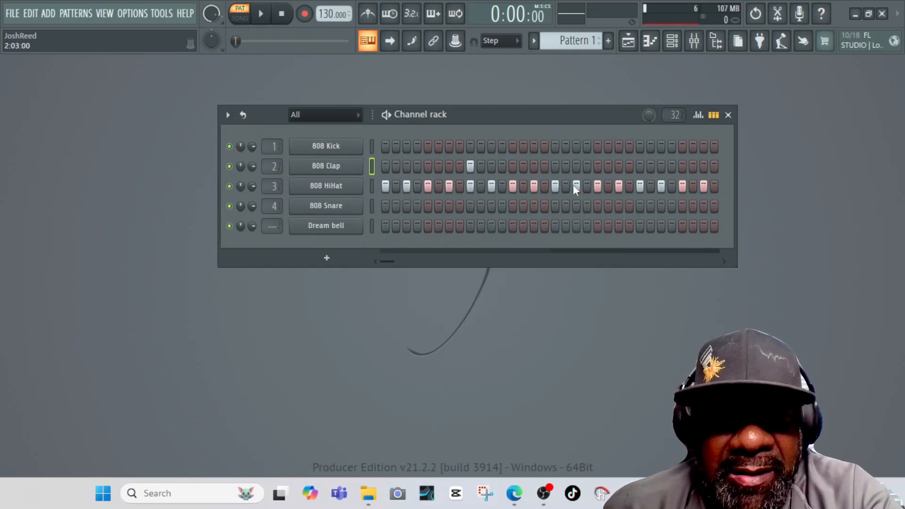
pyautogui.click(640, 166)
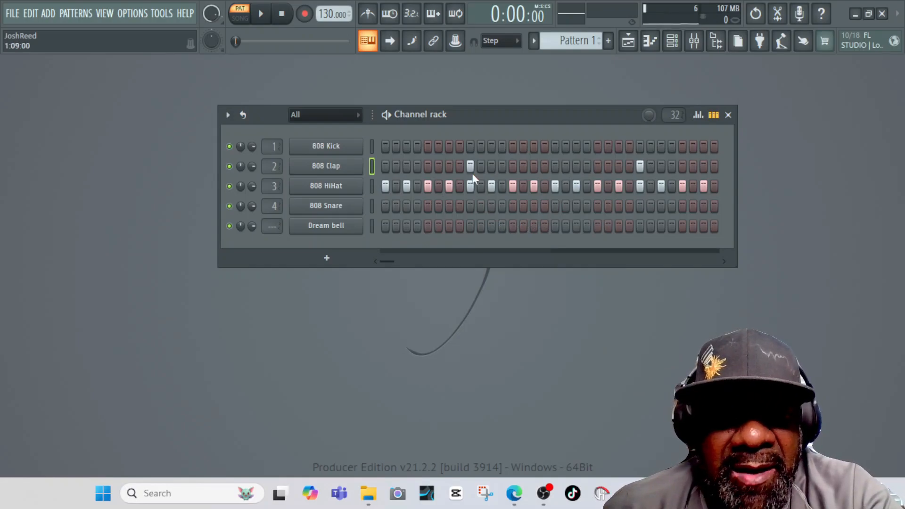
pyautogui.click(267, 15)
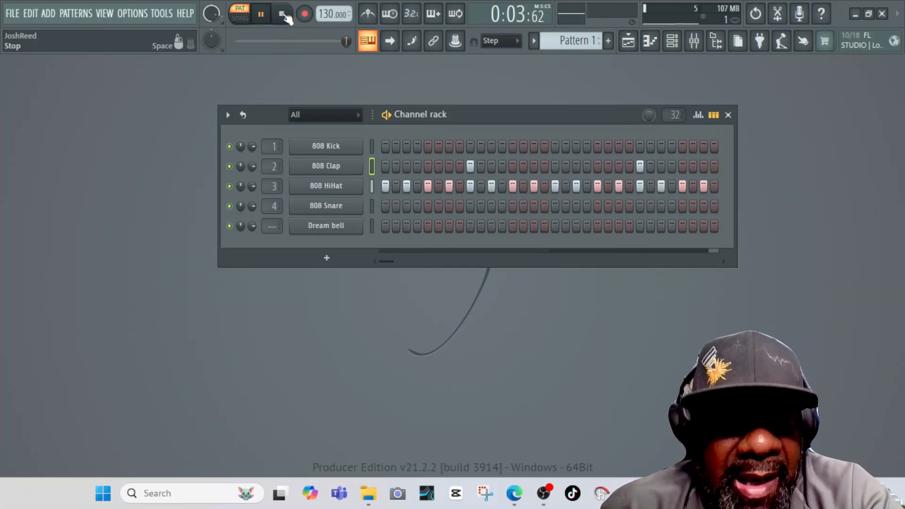
pyautogui.click(283, 14)
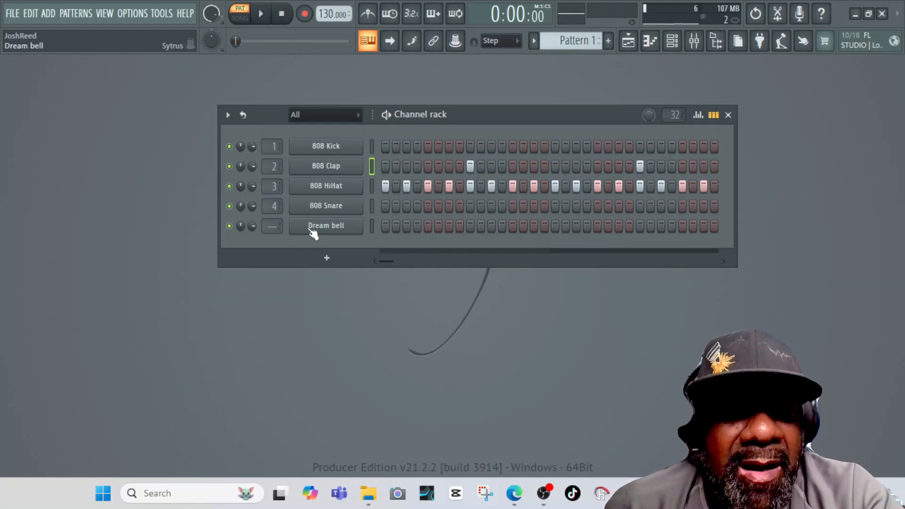
# Step: Route the Dream bell channel to mixer track 5 and open its piano roll
pyautogui.scroll(2, 272, 226)
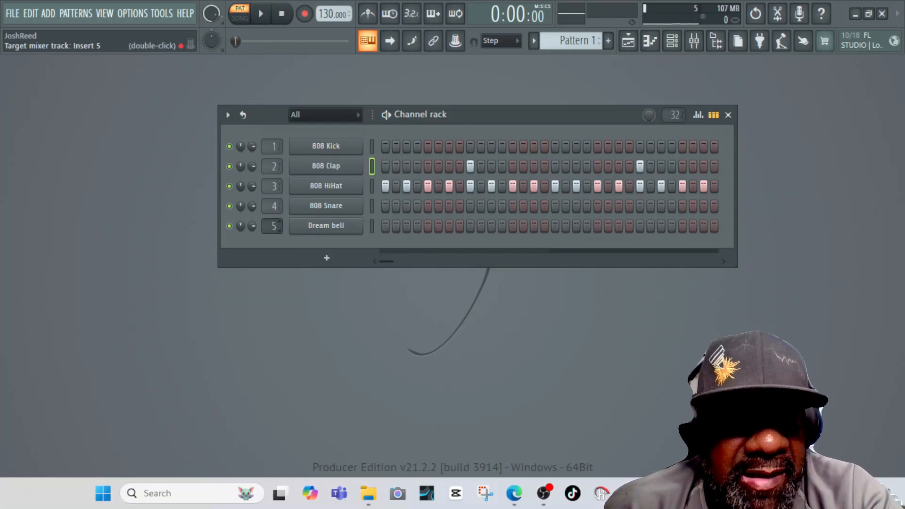
pyautogui.click(325, 227)
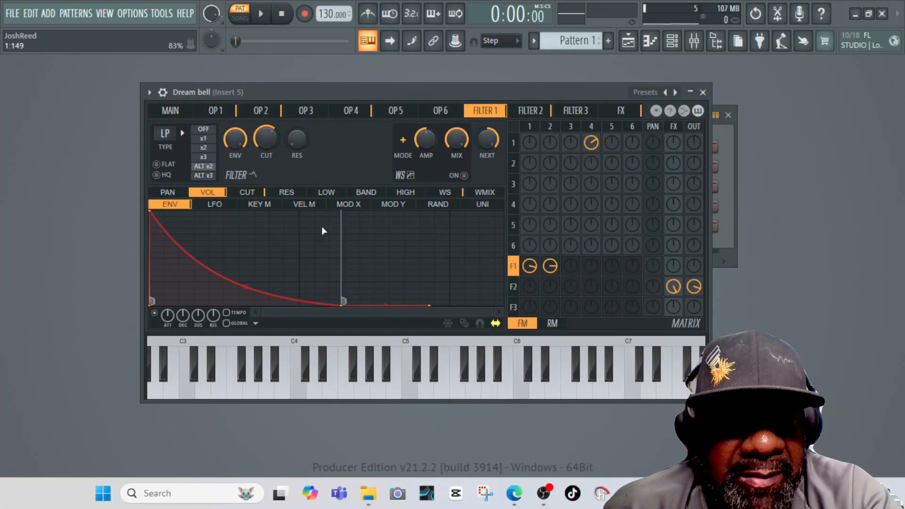
pyautogui.click(702, 92)
pyautogui.rightClick(312, 227)
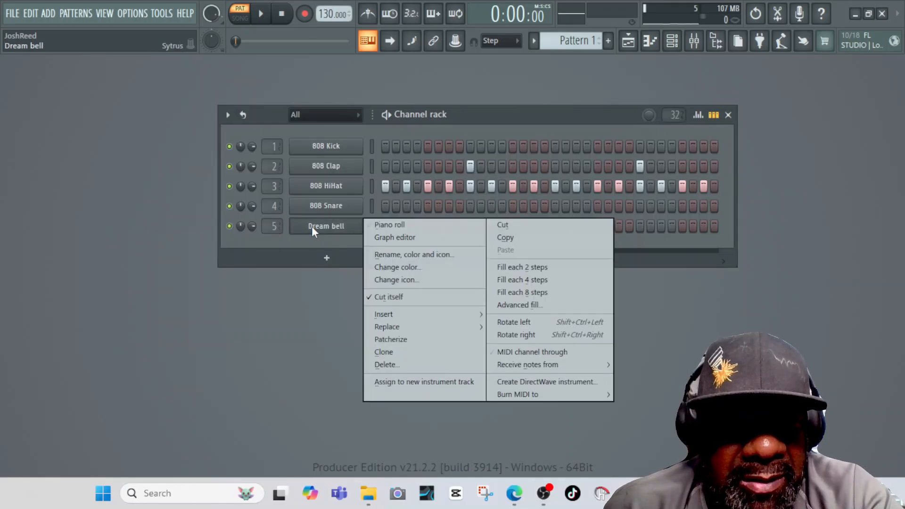
pyautogui.click(392, 228)
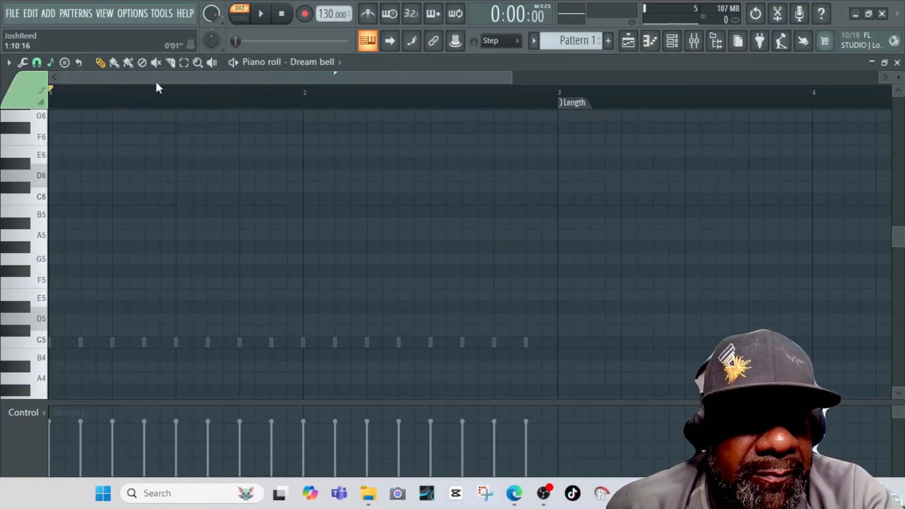
pyautogui.click(22, 62)
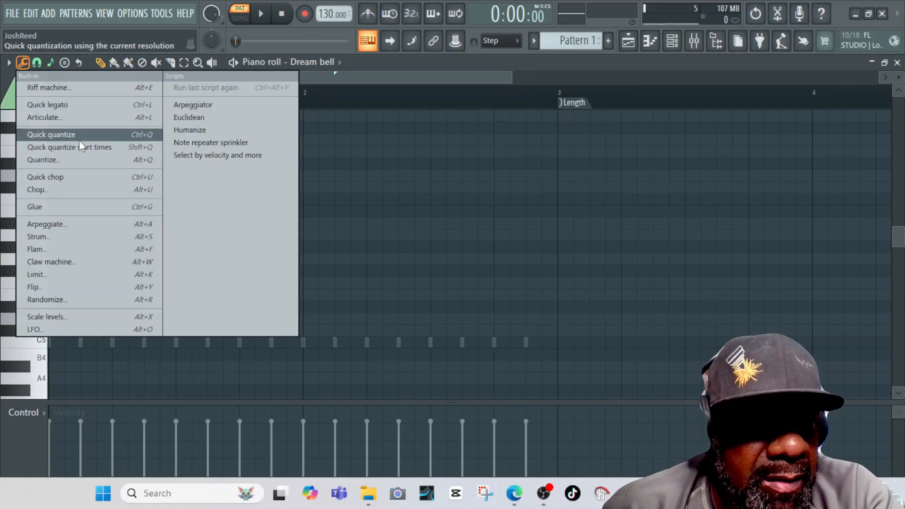
pyautogui.click(9, 63)
pyautogui.click(9, 62)
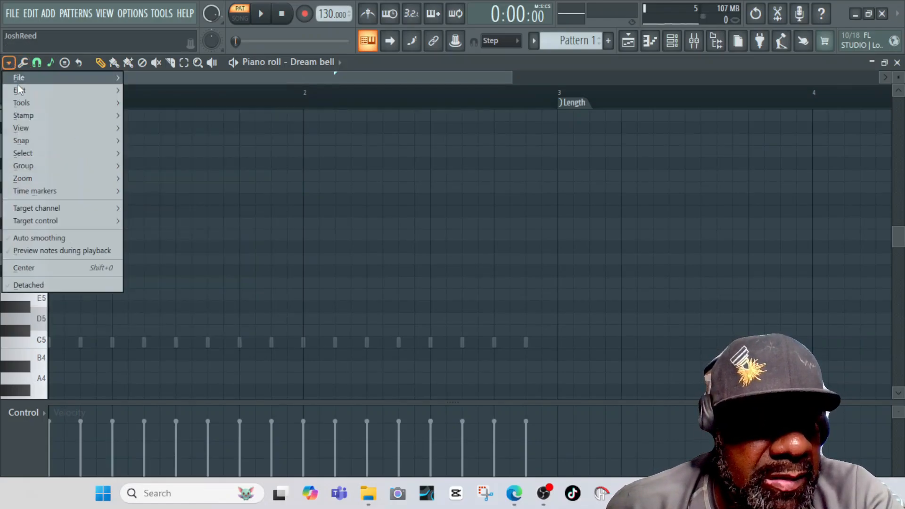
pyautogui.moveTo(27, 92)
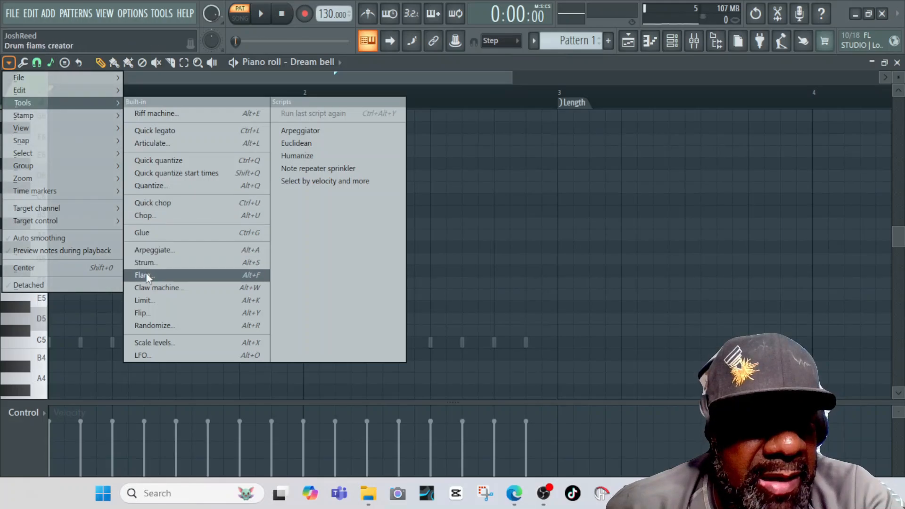
pyautogui.click(71, 357)
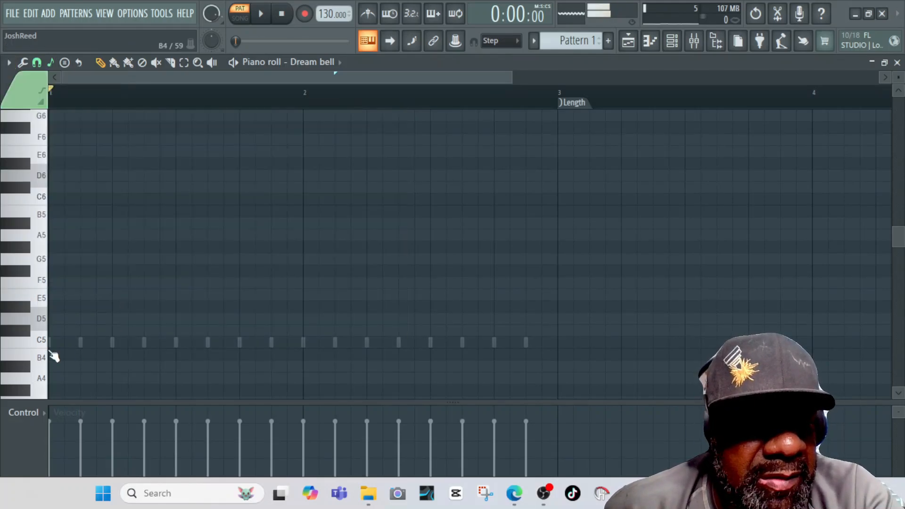
# Step: Draw stacked two-step notes C#5, E5 and F5 at the start of bar 1 for Dream bell
pyautogui.click(65, 332)
pyautogui.moveTo(63, 345); pyautogui.dragTo(48, 345)
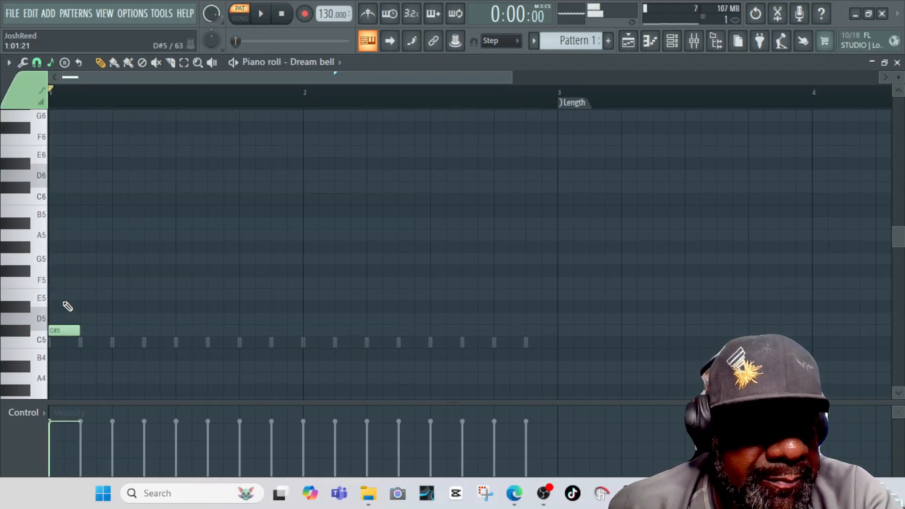
pyautogui.click(61, 295)
pyautogui.click(67, 282)
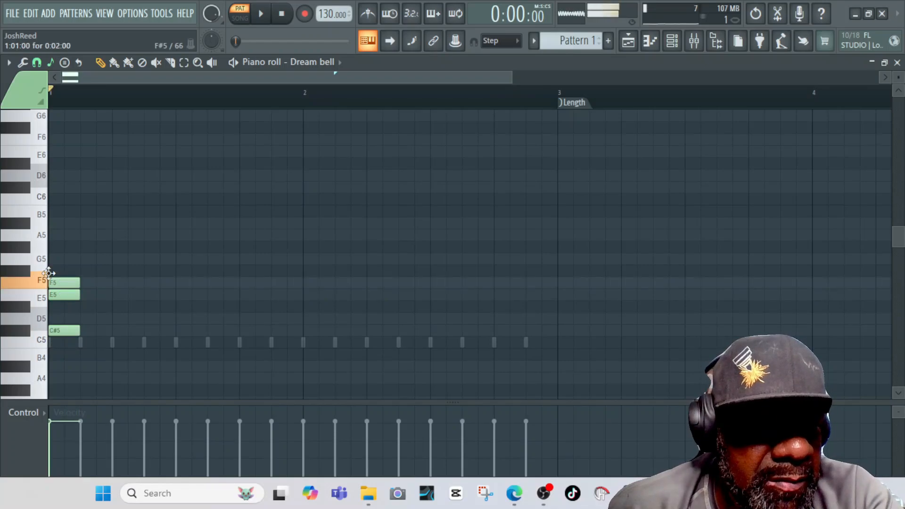
pyautogui.moveTo(61, 281); pyautogui.dragTo(46, 282)
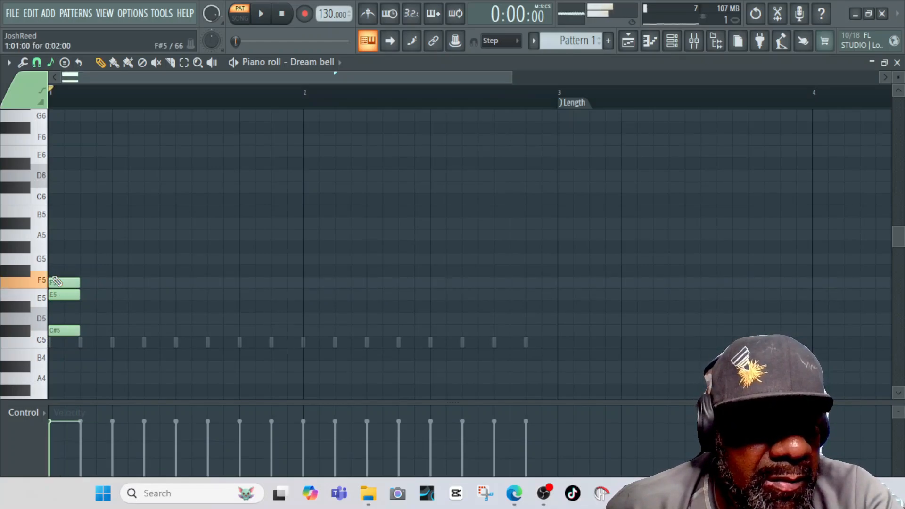
# Step: Play the pattern several times to hear the bell chord with the drums, and stop playback
pyautogui.click(265, 15)
pyautogui.press('space')
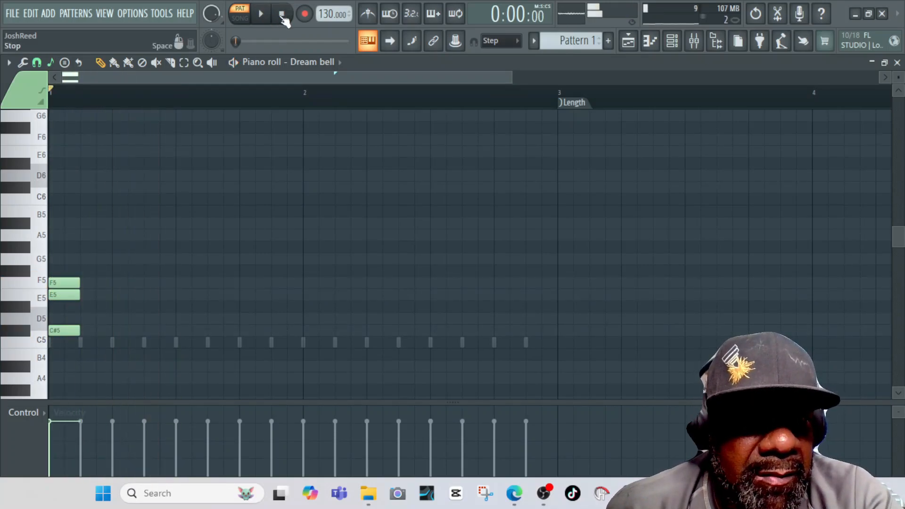
pyautogui.click(271, 23)
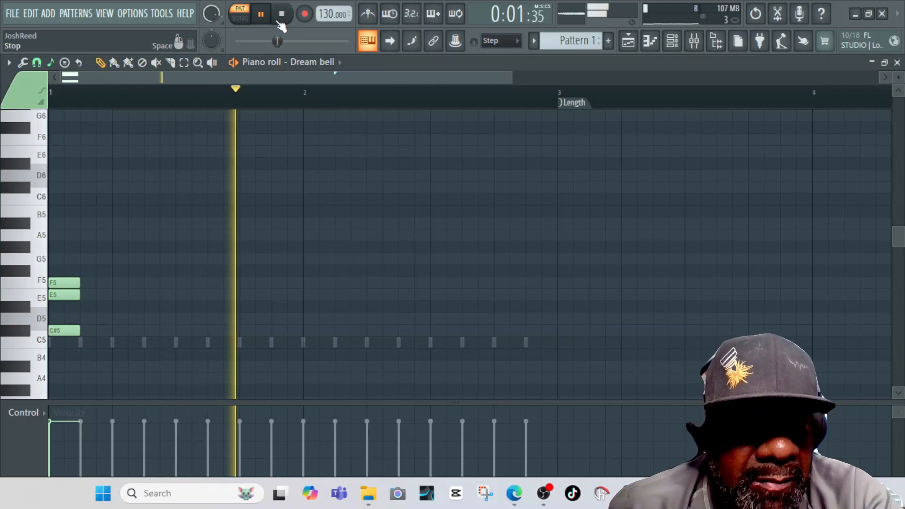
pyautogui.click(282, 15)
pyautogui.press('space')
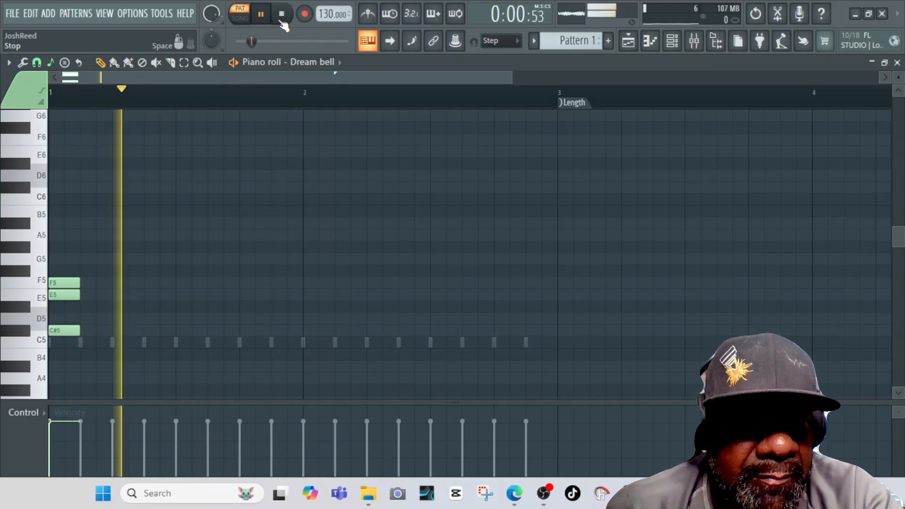
pyautogui.press('space')
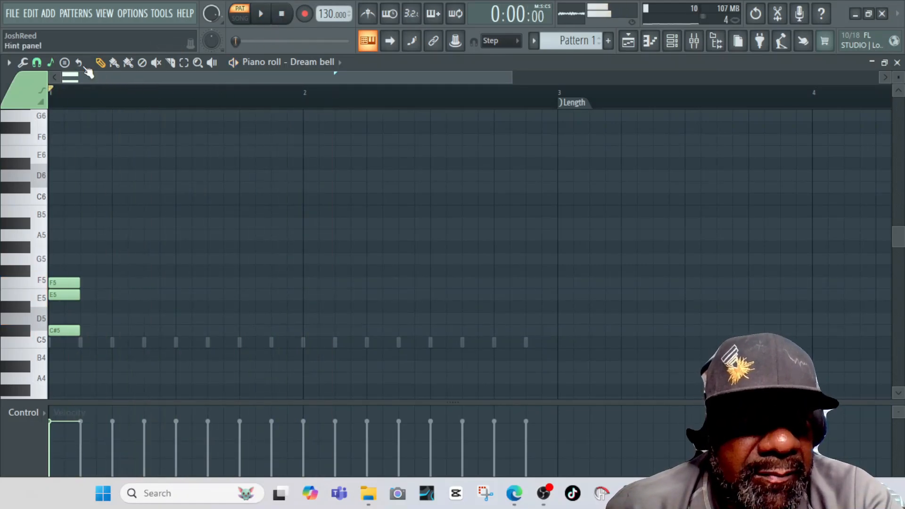
# Step: Show the channel rack over the piano roll and open the Dream bell channel's Sytrus window
pyautogui.click(99, 14)
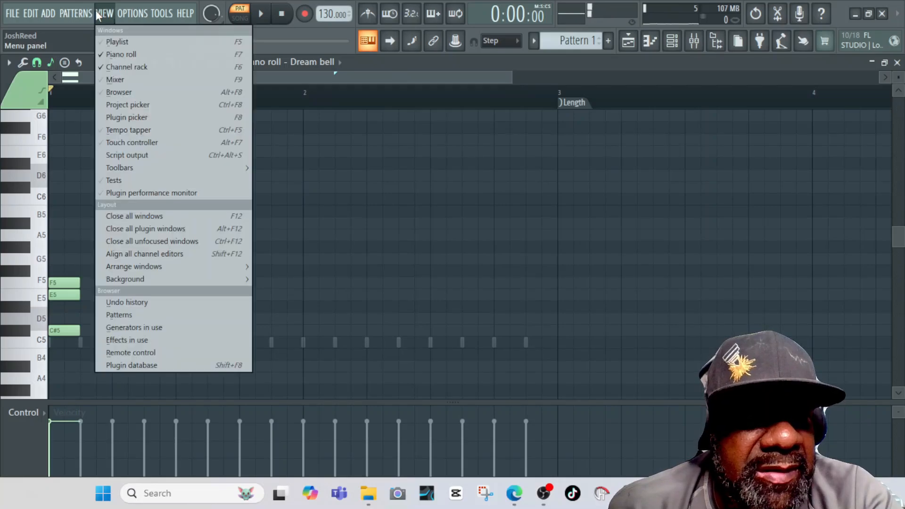
pyautogui.click(122, 66)
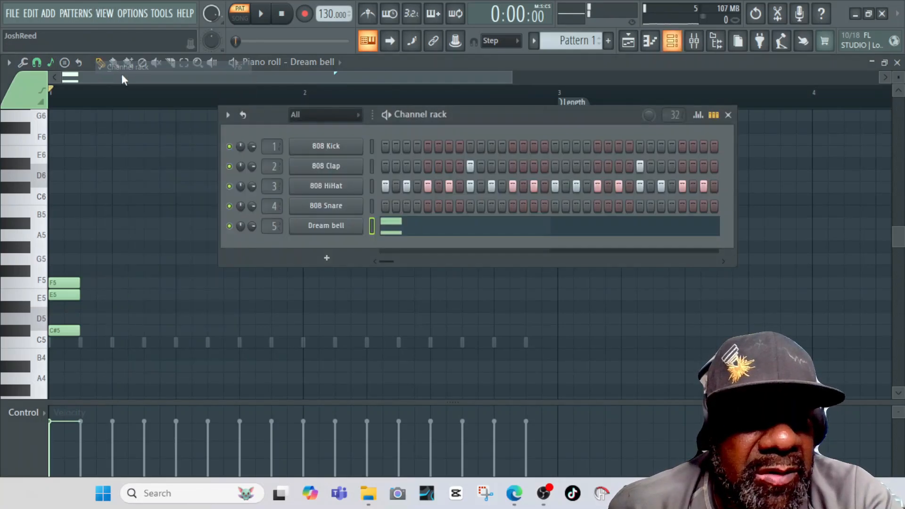
pyautogui.click(320, 225)
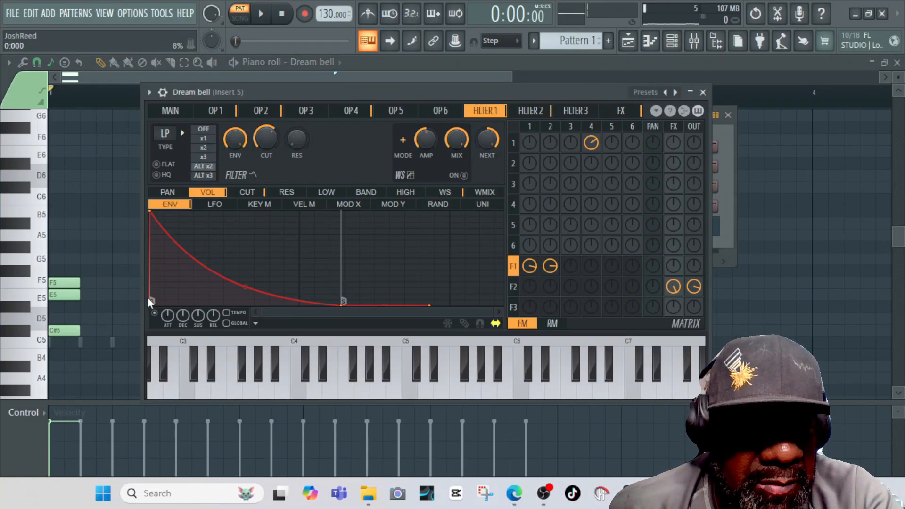
pyautogui.moveTo(151, 303); pyautogui.dragTo(125, 297)
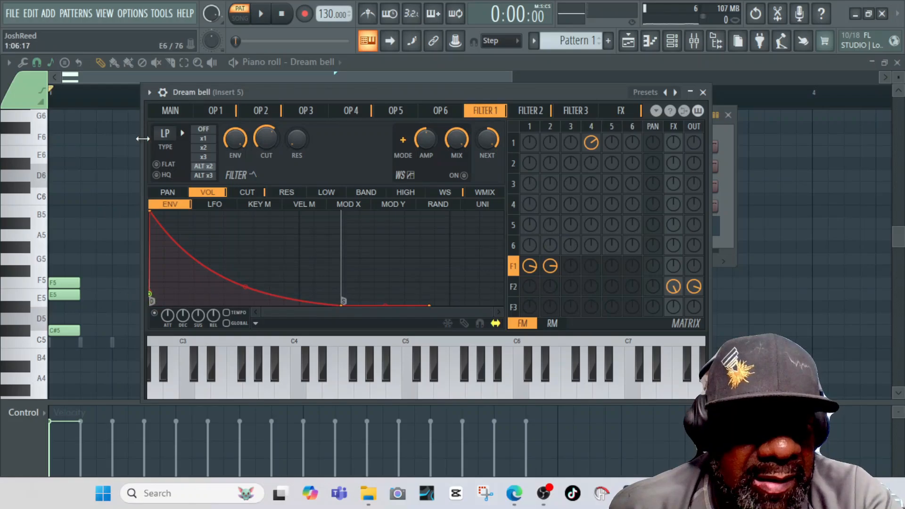
# Step: Replace the Sytrus preset with Modified from the Bell category and audition it on the keyboard
pyautogui.click(150, 92)
pyautogui.moveTo(172, 131)
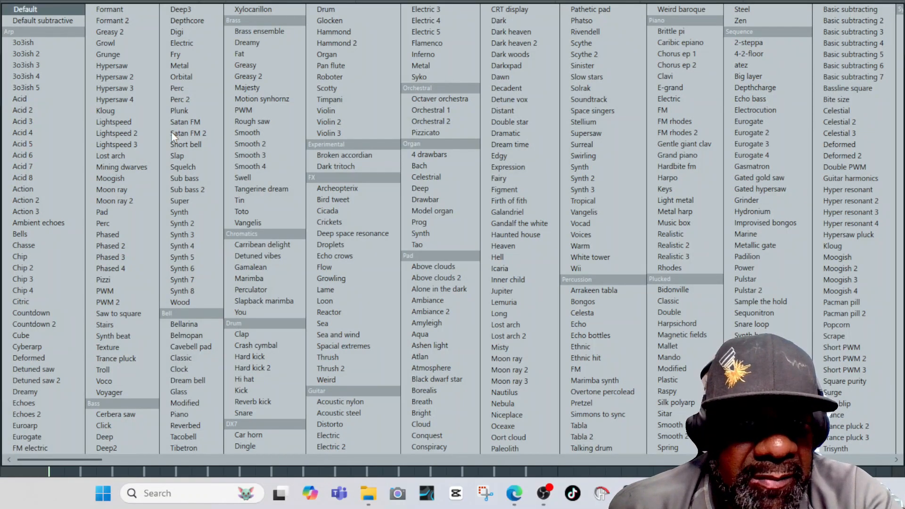
pyautogui.click(184, 403)
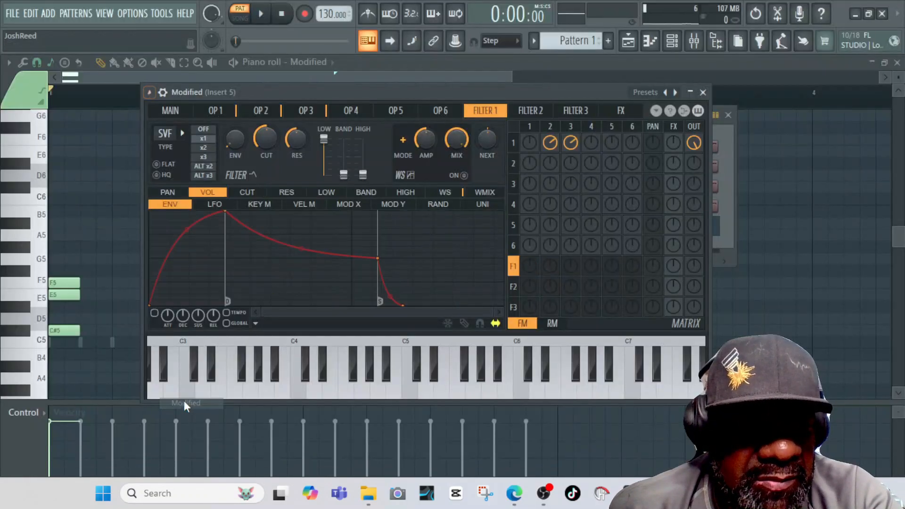
pyautogui.click(375, 390)
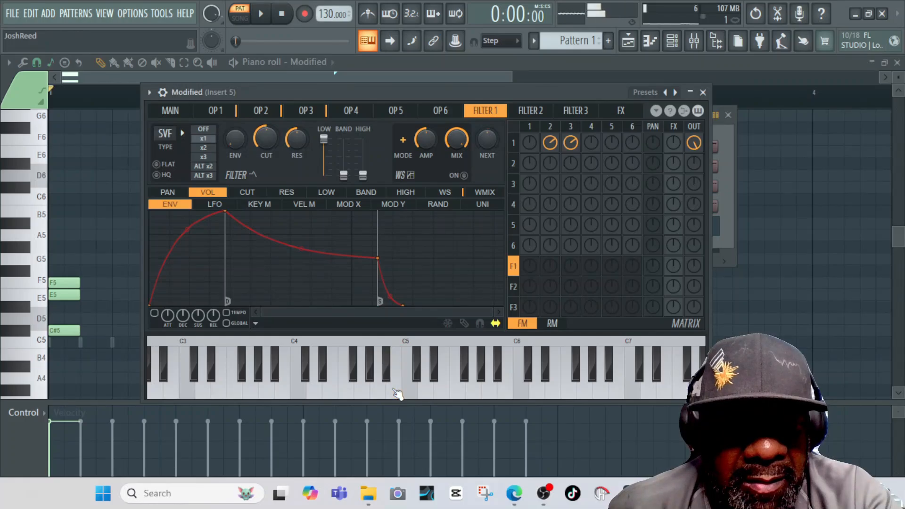
# Step: Play the chord briefly with the Modified sound, then delete its F5, E5 and C#5 notes from the piano roll
pyautogui.click(260, 17)
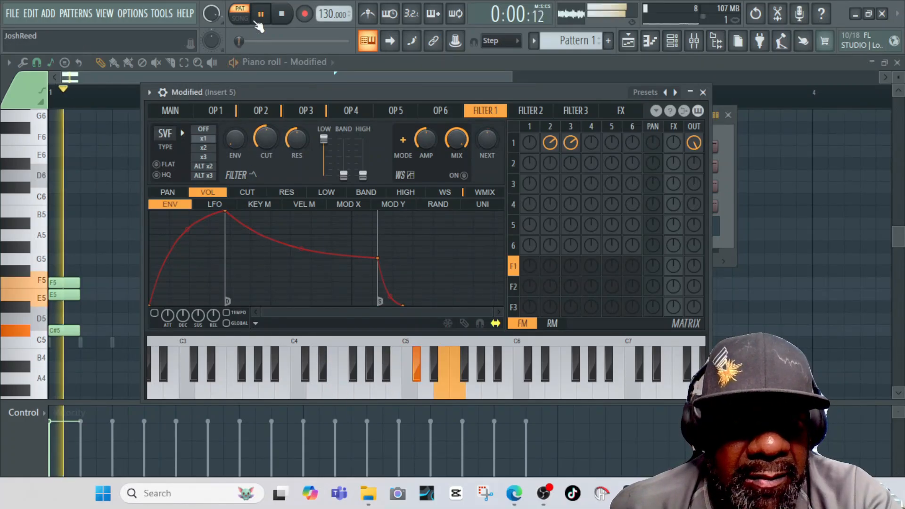
pyautogui.click(283, 17)
pyautogui.rightClick(70, 283)
pyautogui.rightClick(67, 293)
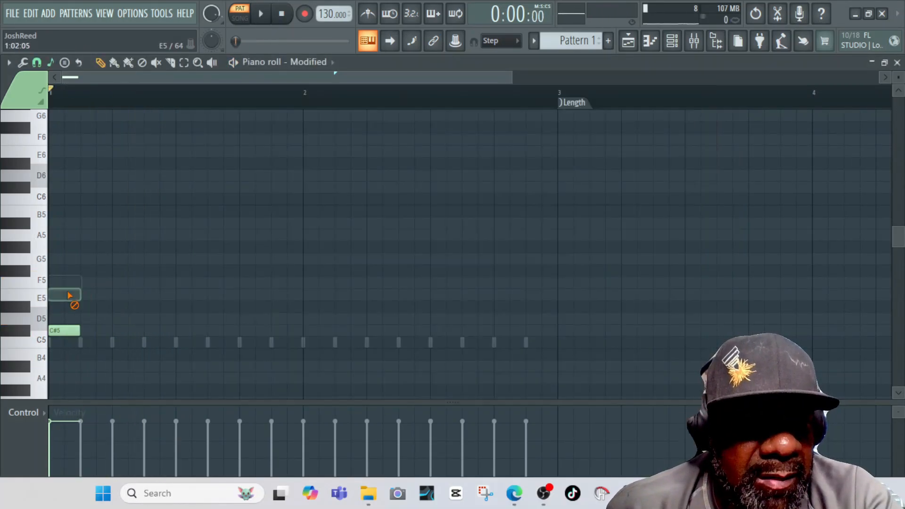
pyautogui.rightClick(64, 330)
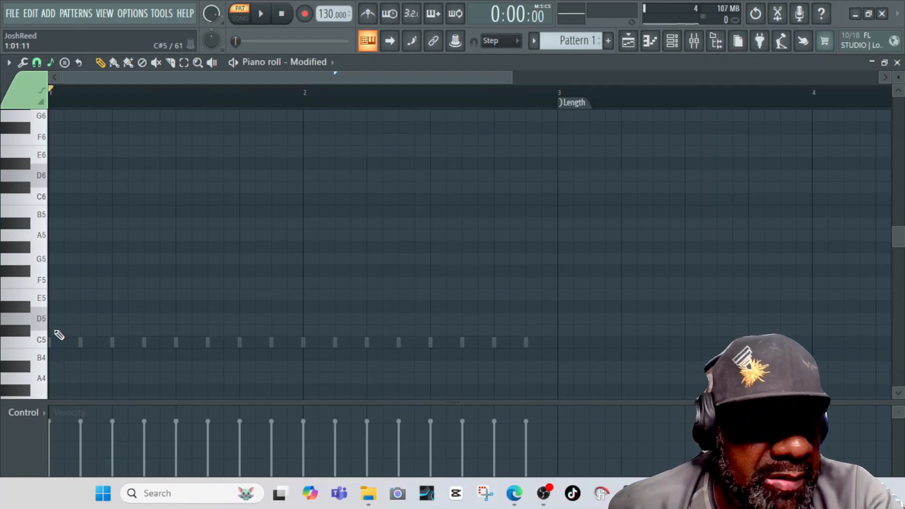
# Step: Place a single A#4 note at the start of bar 1, preview it, and extend it to four steps
pyautogui.click(56, 331)
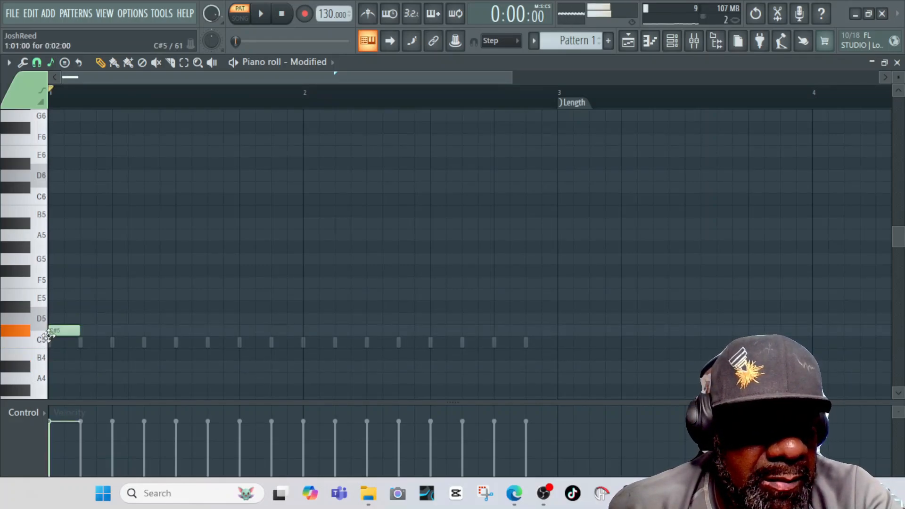
pyautogui.moveTo(51, 332); pyautogui.dragTo(56, 361)
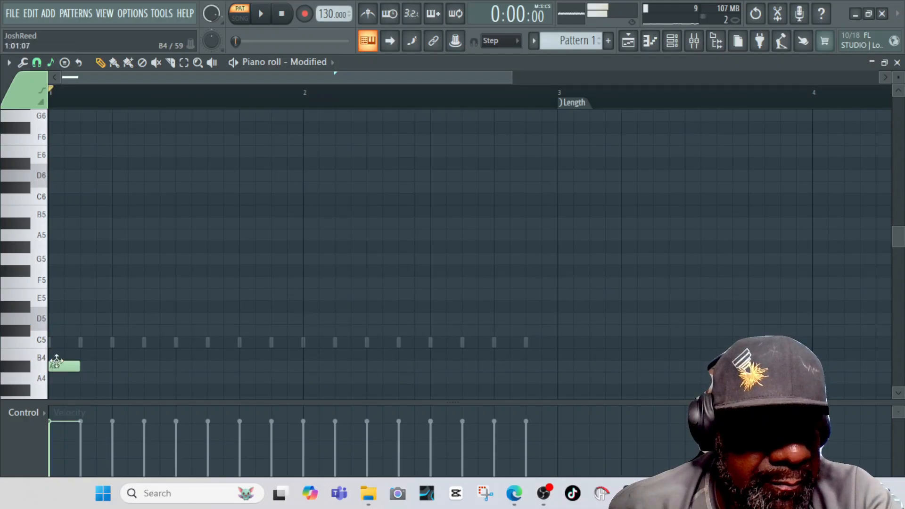
pyautogui.press('space')
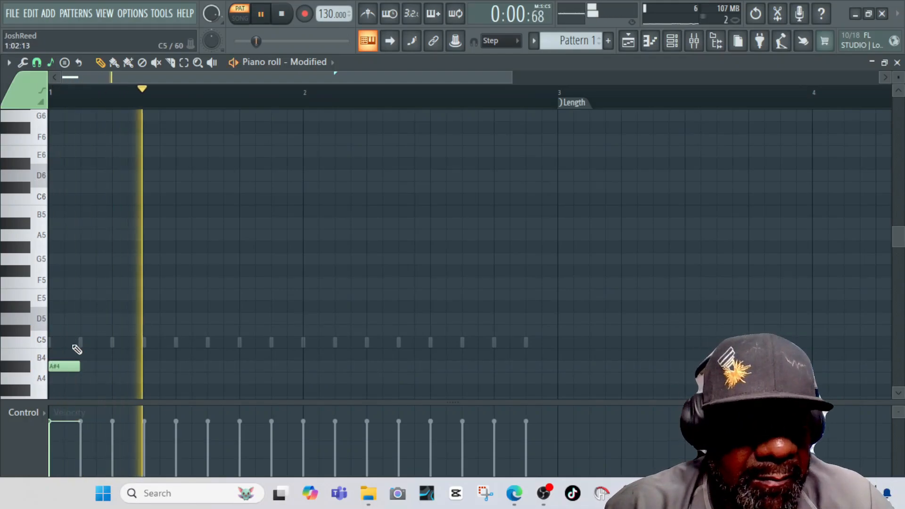
pyautogui.press('space')
pyautogui.moveTo(76, 367); pyautogui.dragTo(111, 362)
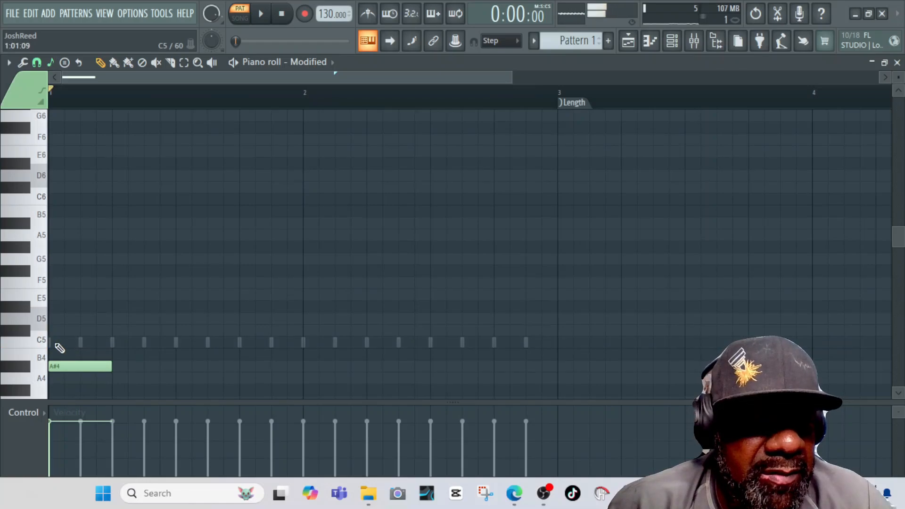
# Step: Add four-step melody notes G5 at step 5 and A5 at step 13 of bar 1, and A#5 at step 5 of bar 2
pyautogui.moveTo(61, 344)
pyautogui.mouseDown()
pyautogui.moveTo(71, 285)
pyautogui.moveTo(44, 250)
pyautogui.moveTo(52, 258)
pyautogui.moveTo(128, 262)
pyautogui.mouseUp()
pyautogui.press('space')
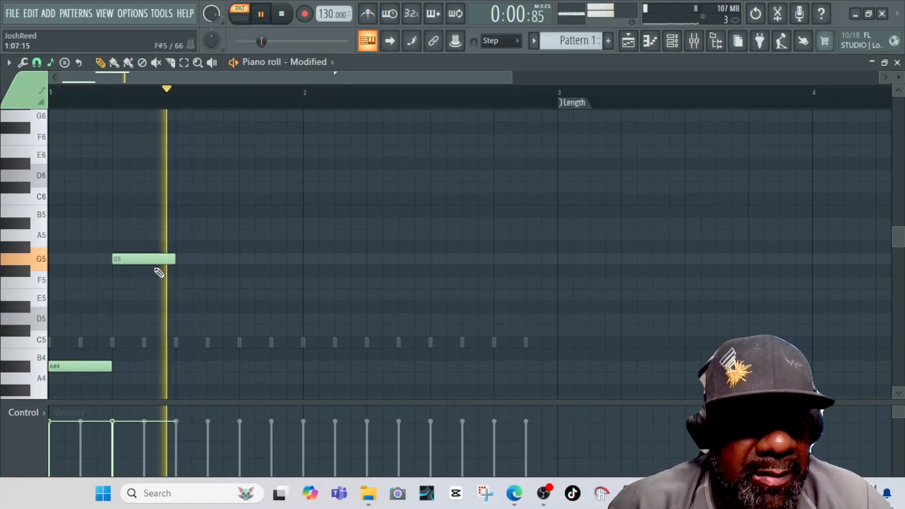
pyautogui.press('space')
pyautogui.click(244, 235)
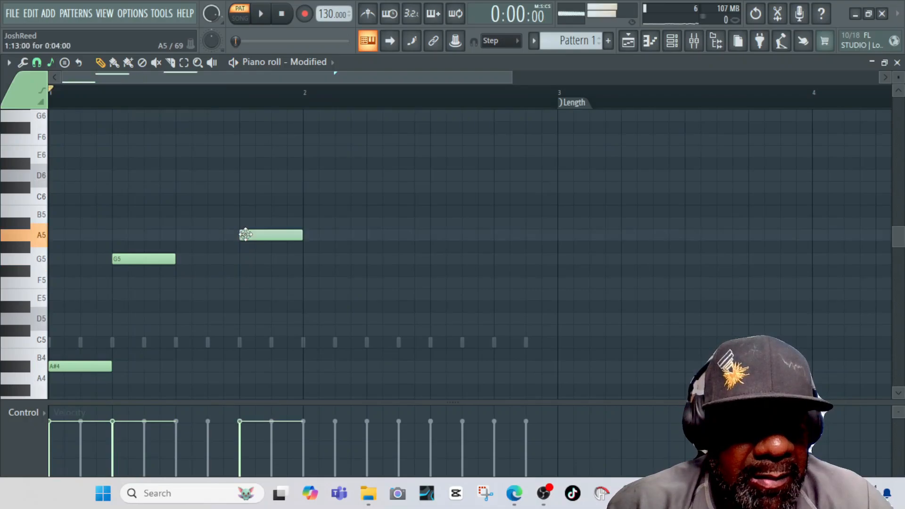
pyautogui.press('space')
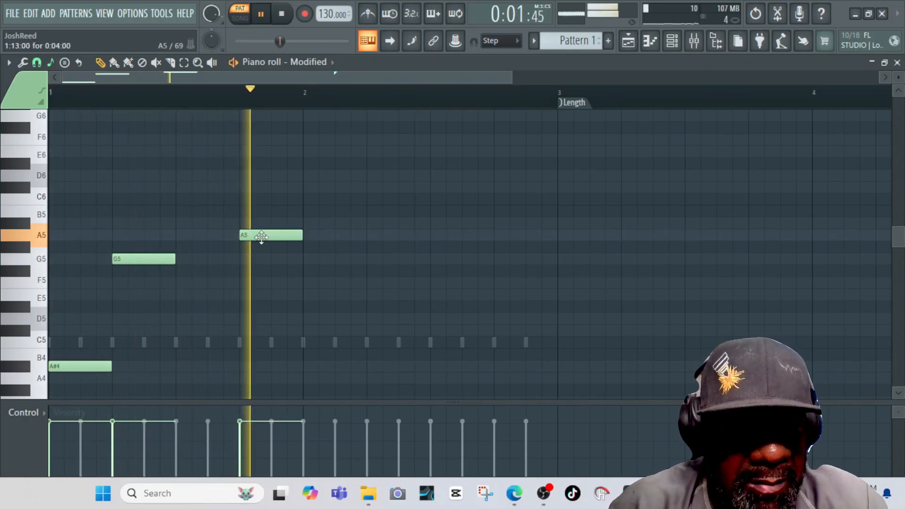
pyautogui.press('space')
pyautogui.click(371, 223)
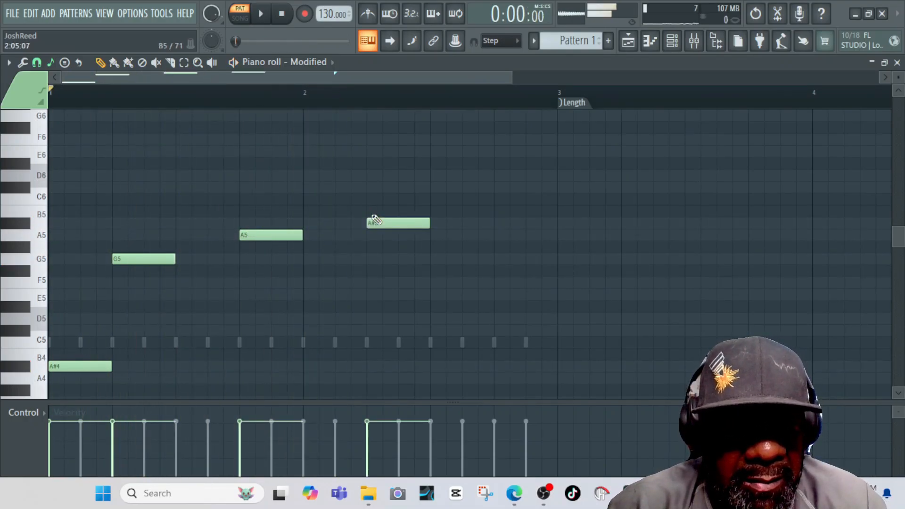
# Step: Lengthen the opening A#4 note to eight steps while the pattern plays, and stop playback
pyautogui.press('space')
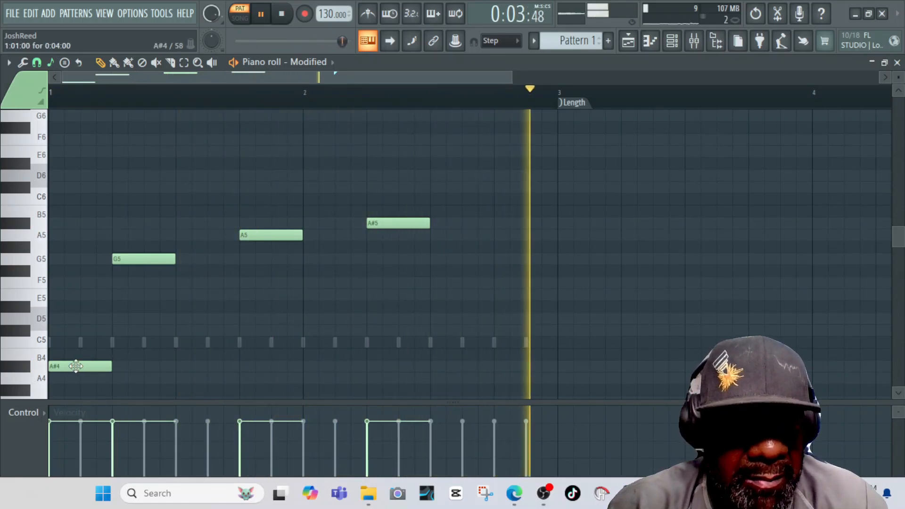
pyautogui.moveTo(112, 366); pyautogui.dragTo(297, 363)
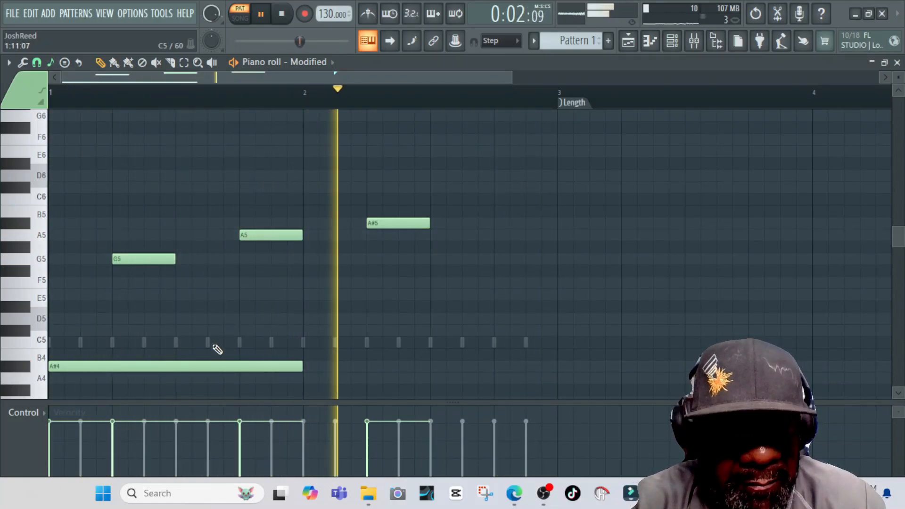
pyautogui.moveTo(303, 367); pyautogui.dragTo(176, 365)
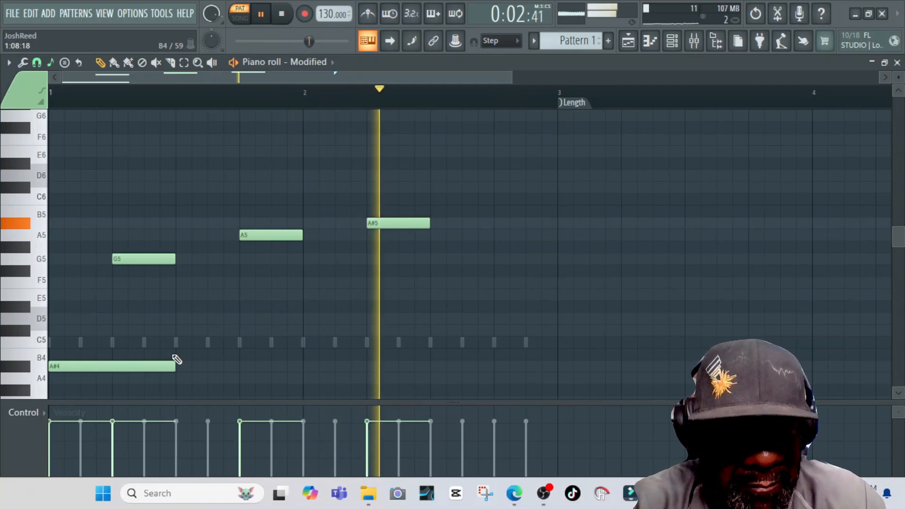
pyautogui.press('space')
# Step: Close the piano roll and the Sytrus window, and play the pattern from the channel rack to hear the melody with the drums
pyautogui.click(898, 62)
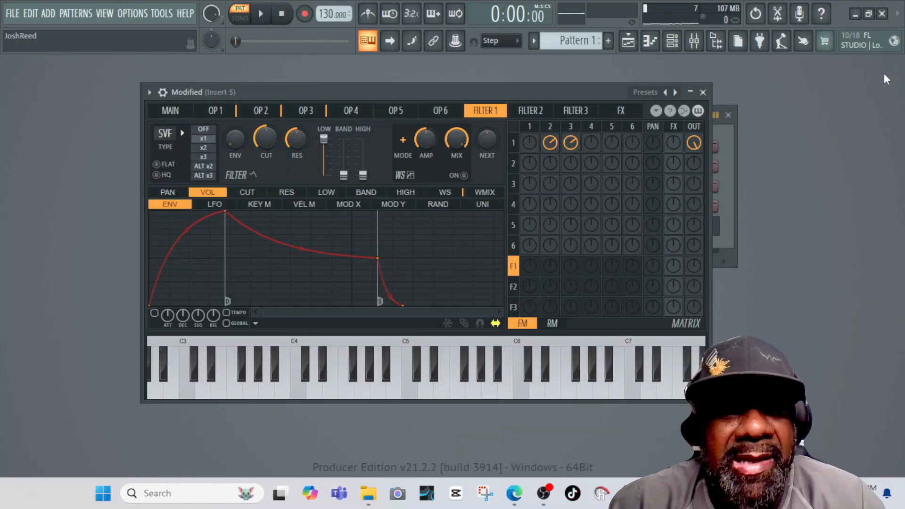
pyautogui.click(706, 90)
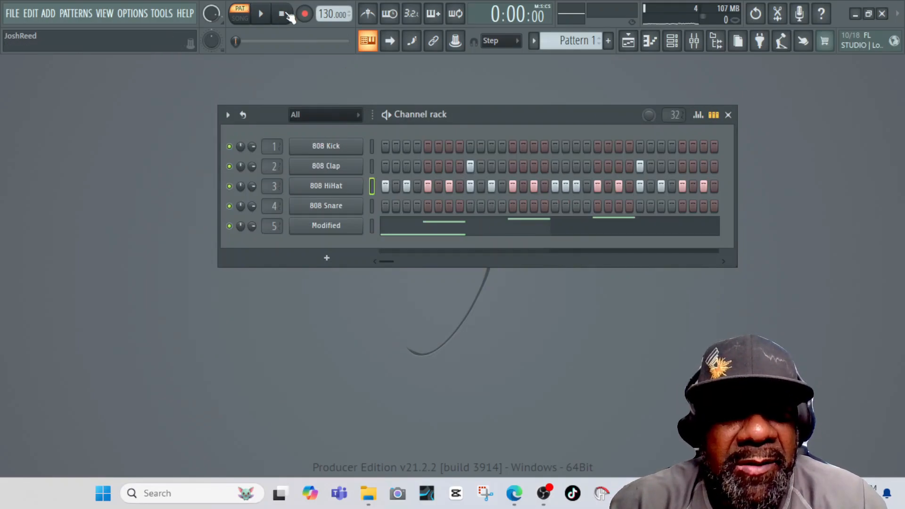
pyautogui.press('space')
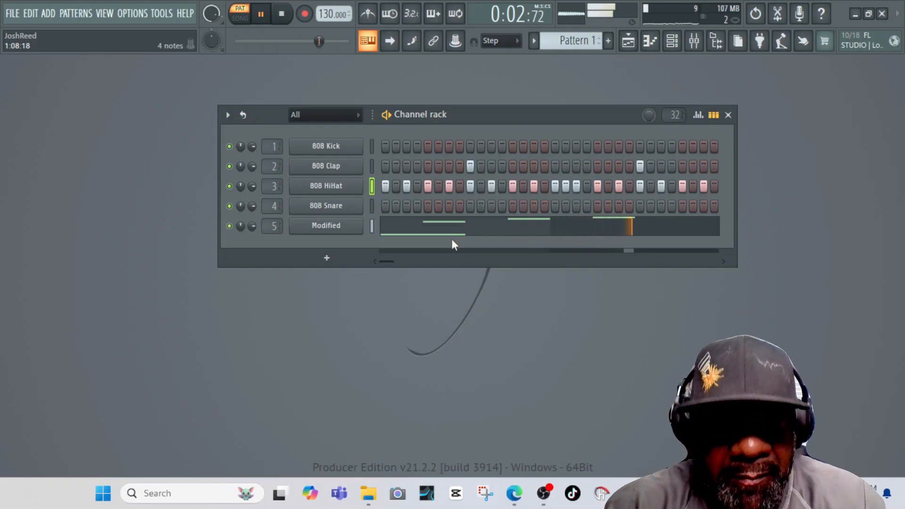
pyautogui.click(282, 13)
# Step: Program 808 Snare hits on steps 3, 19 and 31 in the channel rack, playing the pattern to check them
pyautogui.click(332, 206)
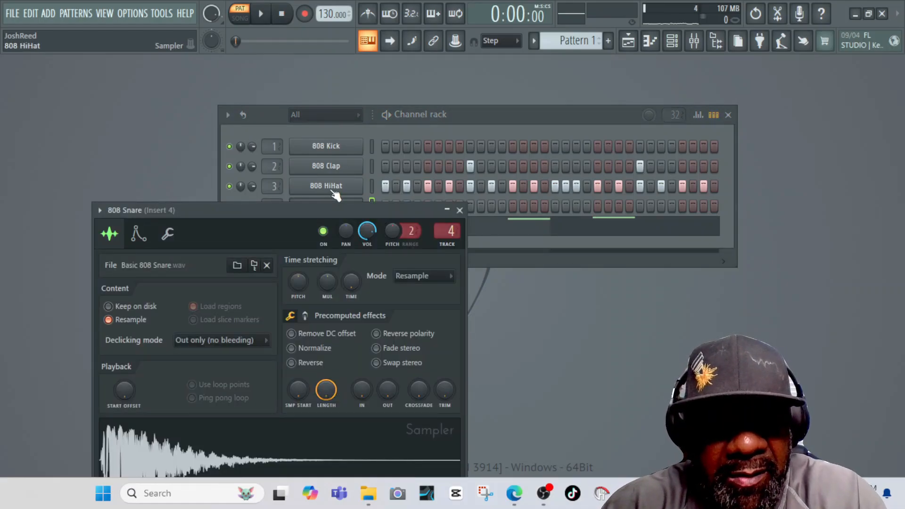
pyautogui.press('e')
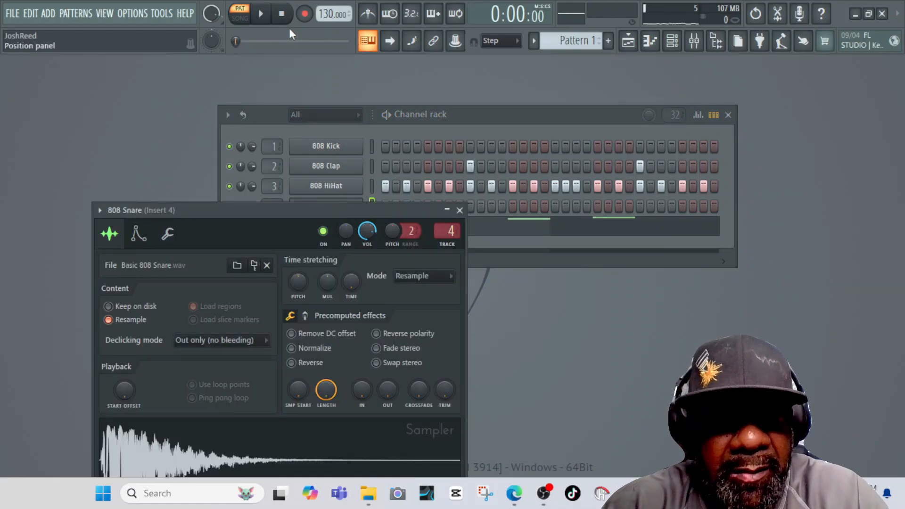
pyautogui.click(483, 117)
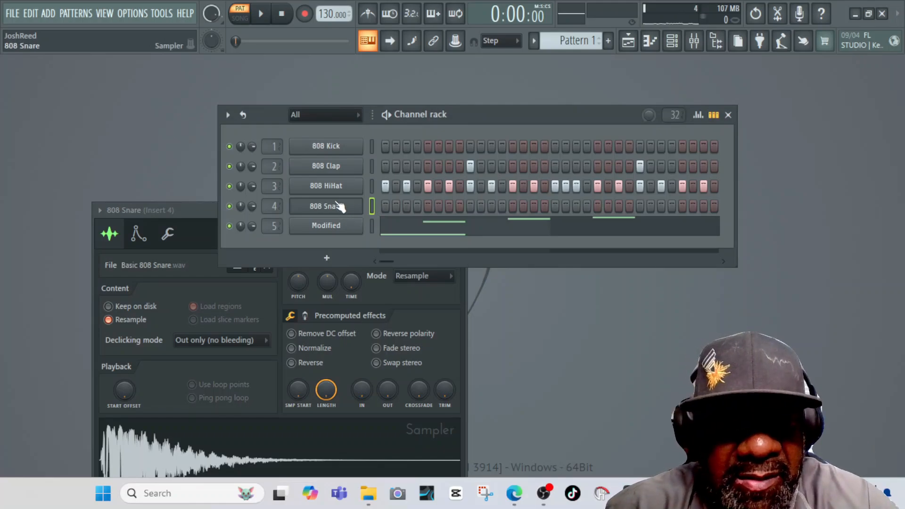
pyautogui.click(407, 206)
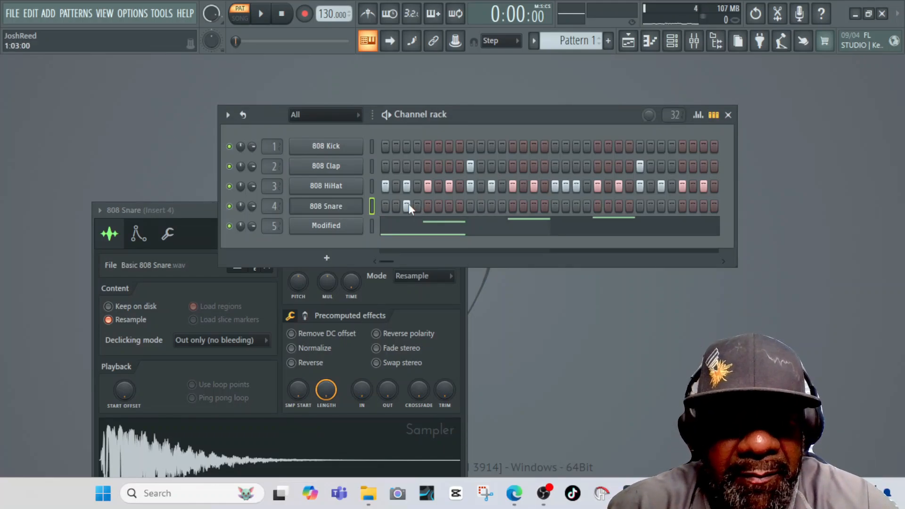
pyautogui.press('space')
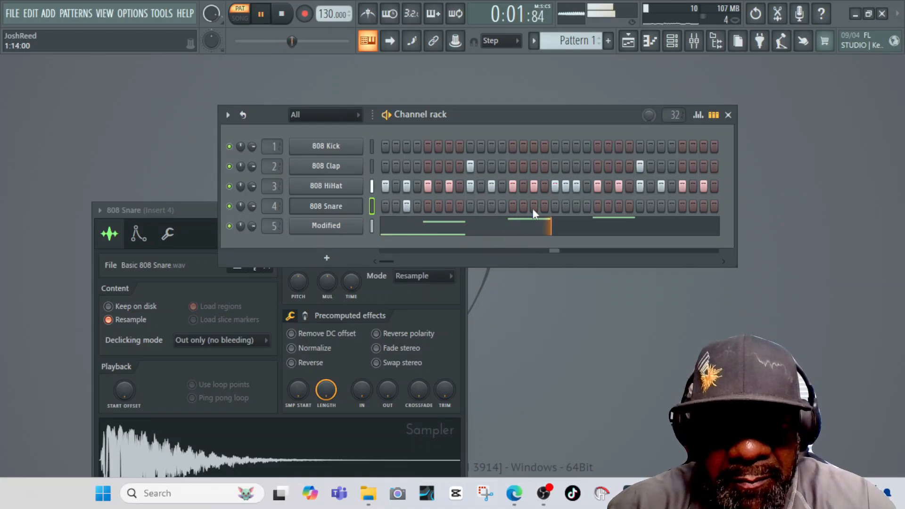
pyautogui.press('space')
pyautogui.press('space')
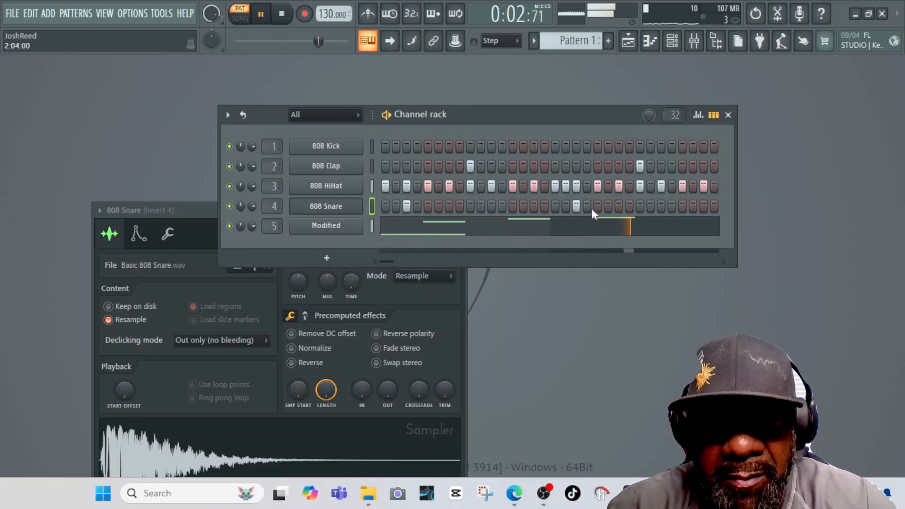
pyautogui.press('space')
pyautogui.press('space')
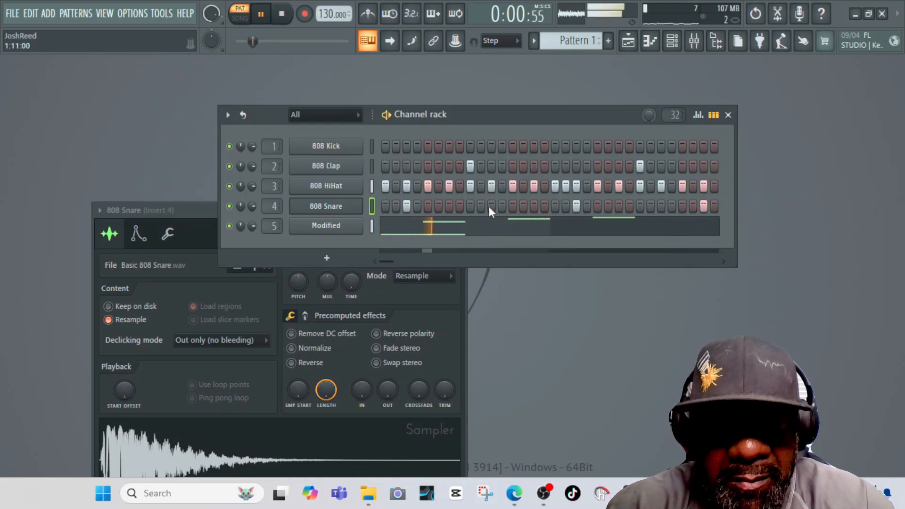
# Step: Add an 808 Kick hit on step 1, try another on step 6, and open the kick's piano roll
pyautogui.click(339, 150)
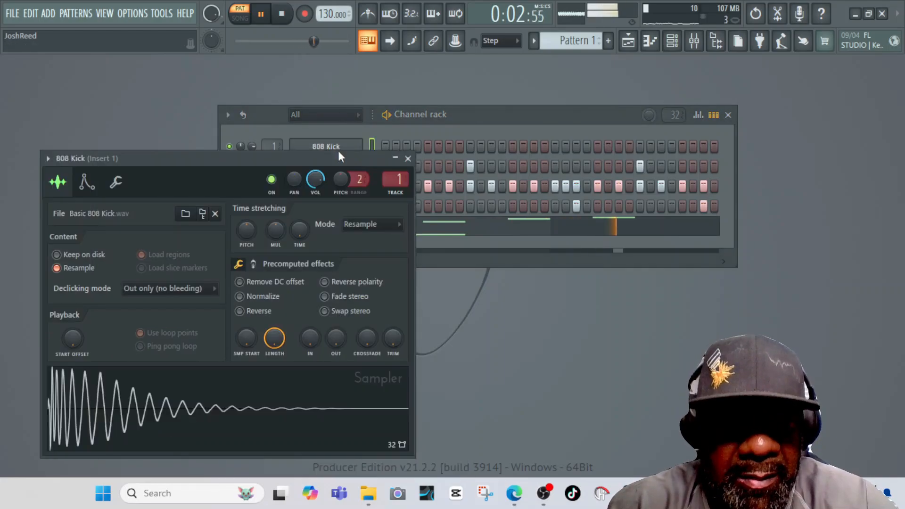
pyautogui.click(385, 147)
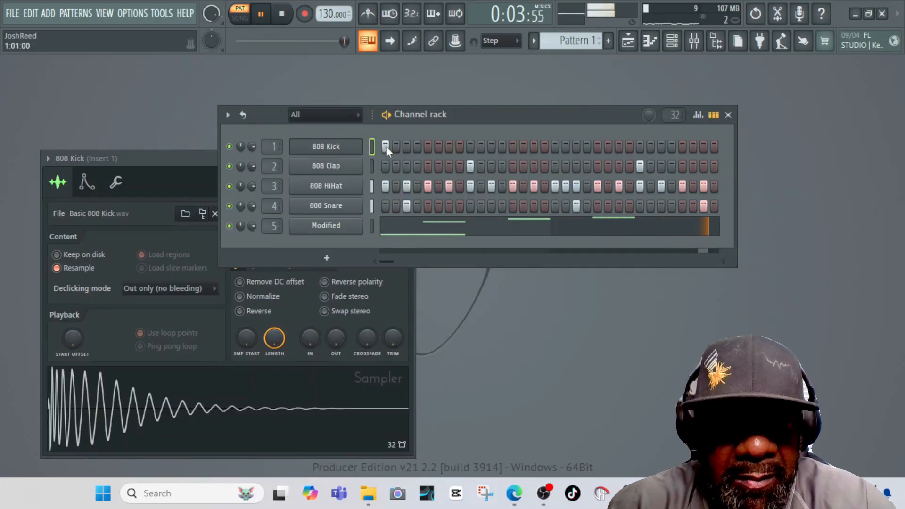
pyautogui.click(438, 148)
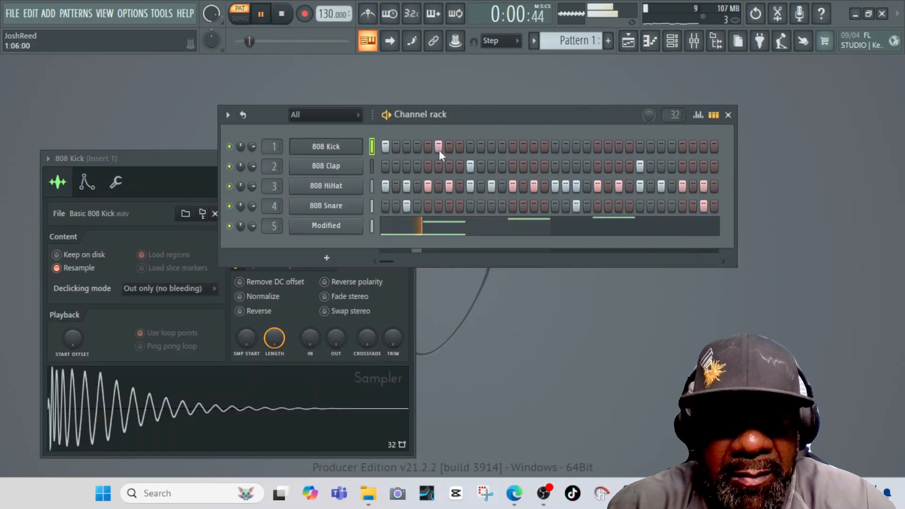
pyautogui.rightClick(347, 146)
pyautogui.click(377, 147)
# Step: Draw eight-step kick notes A#4 at bar 1's start, A5 at its step 13 and A#5 at bar 2's step 5, plus one-step A#4 notes at steps 13 and 15
pyautogui.press('space')
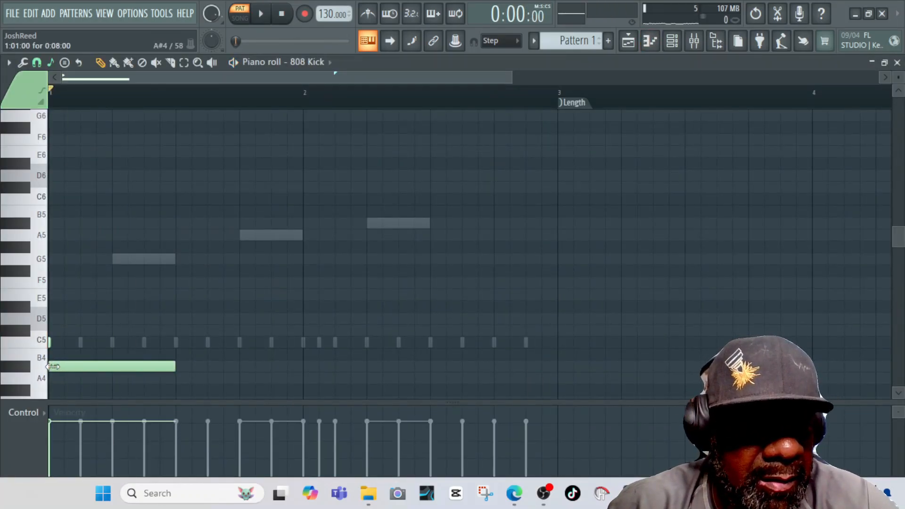
pyautogui.press('space')
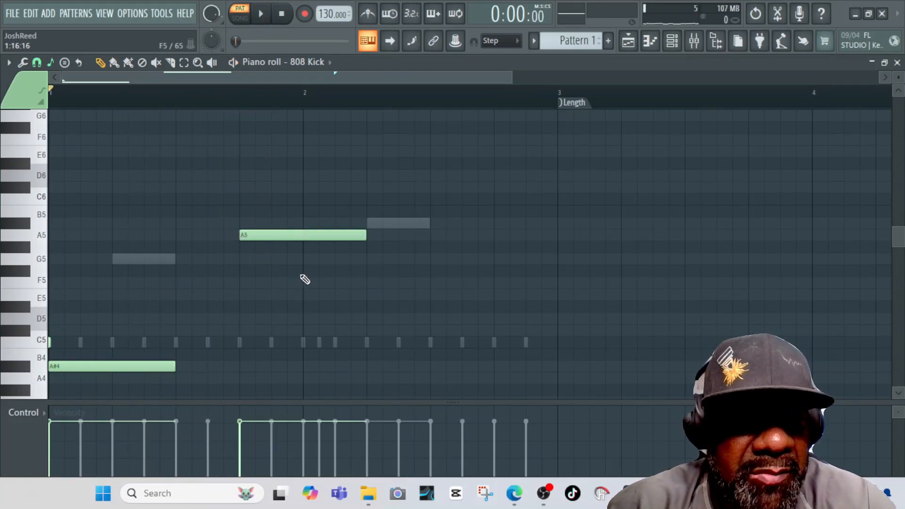
pyautogui.press('space')
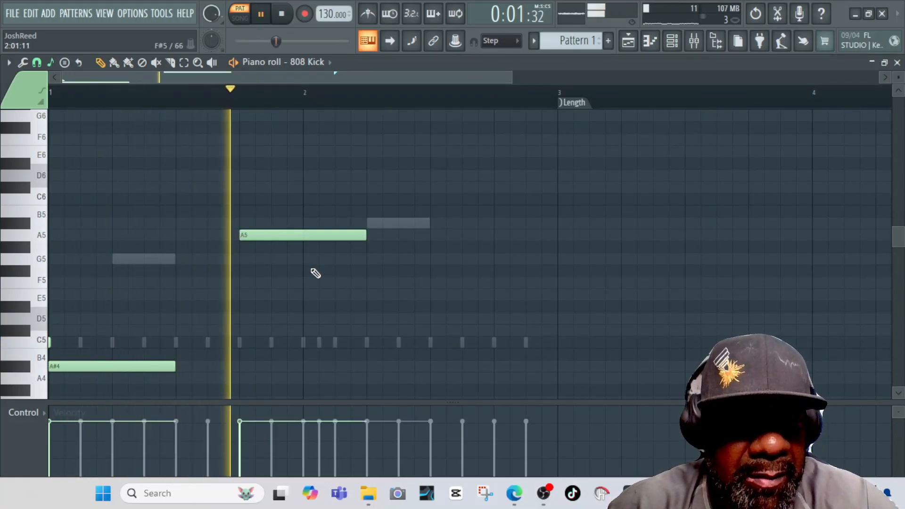
pyautogui.press('space')
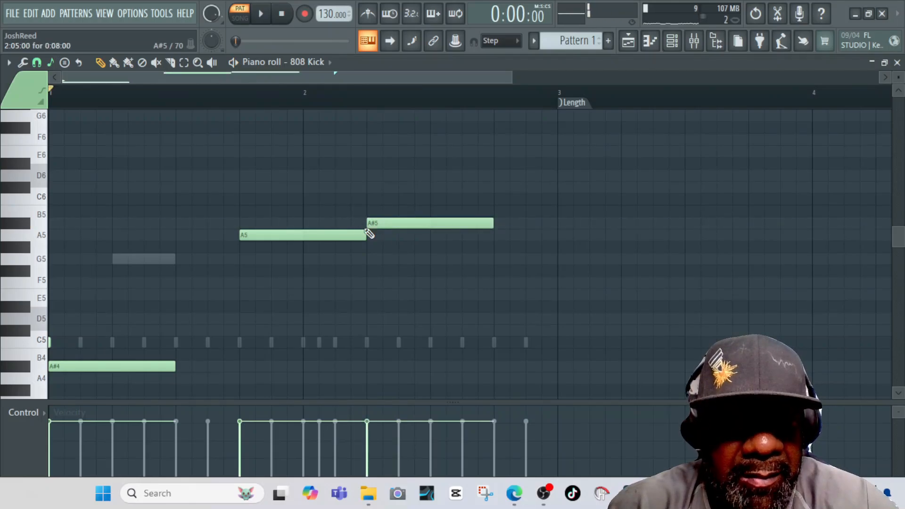
pyautogui.press('space')
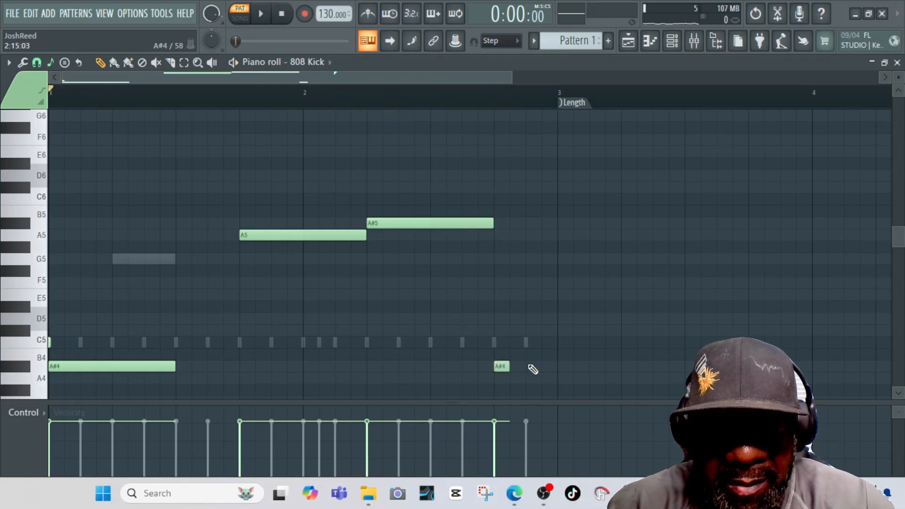
pyautogui.press('space')
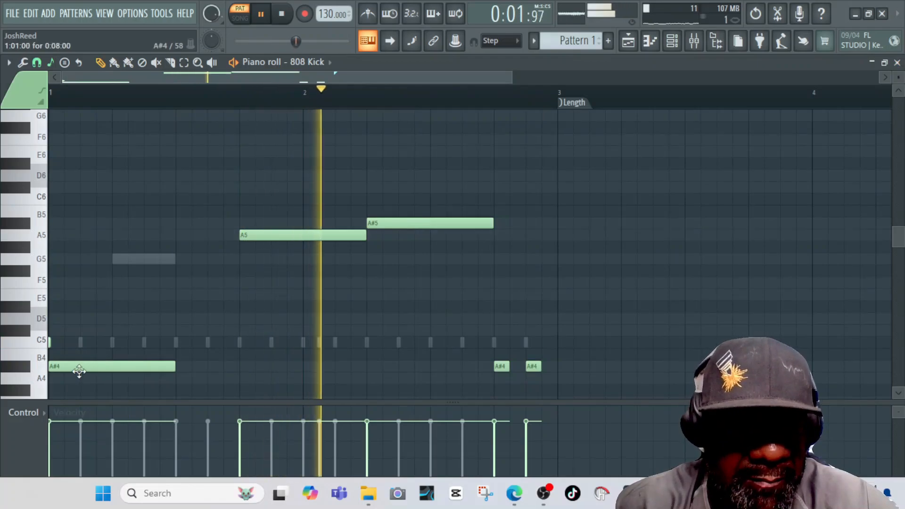
# Step: Review the kick line during playback, then stop and close its piano roll to return to the channel rack
pyautogui.scroll(-3, 111, 352)
pyautogui.scroll(2, 111, 353)
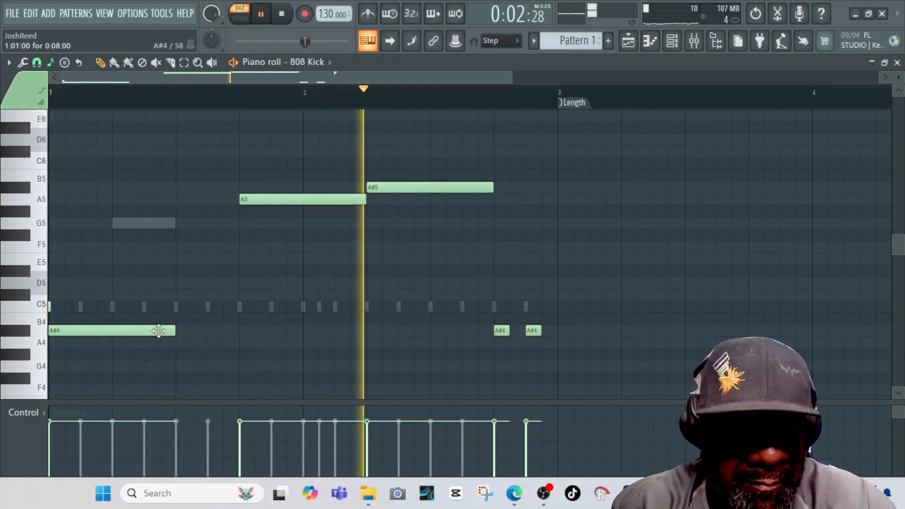
pyautogui.click(896, 63)
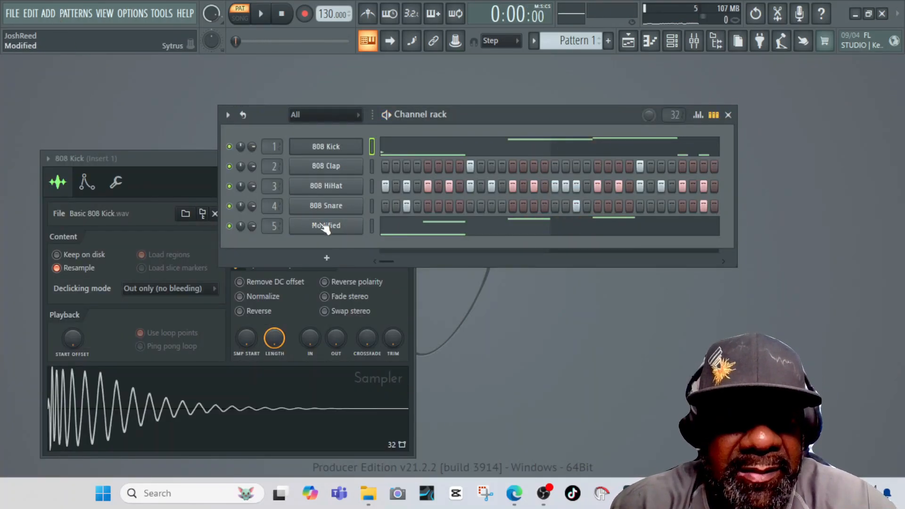
# Step: Play the pattern to check it, add an FL Keys channel, and open its piano roll
pyautogui.press('space')
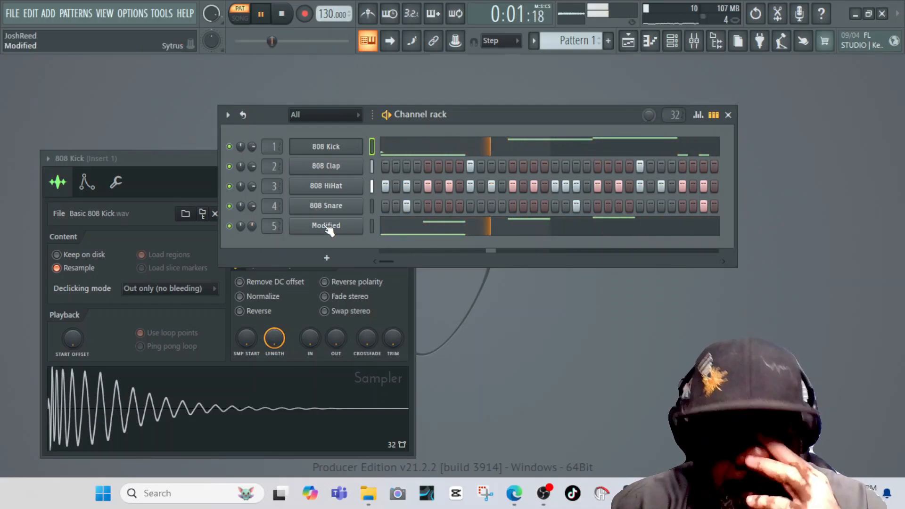
pyautogui.click(48, 14)
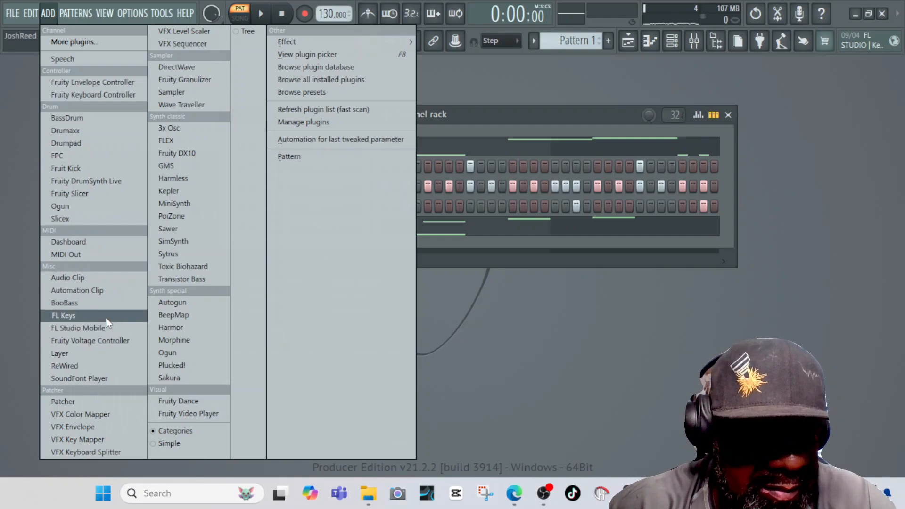
pyautogui.click(68, 316)
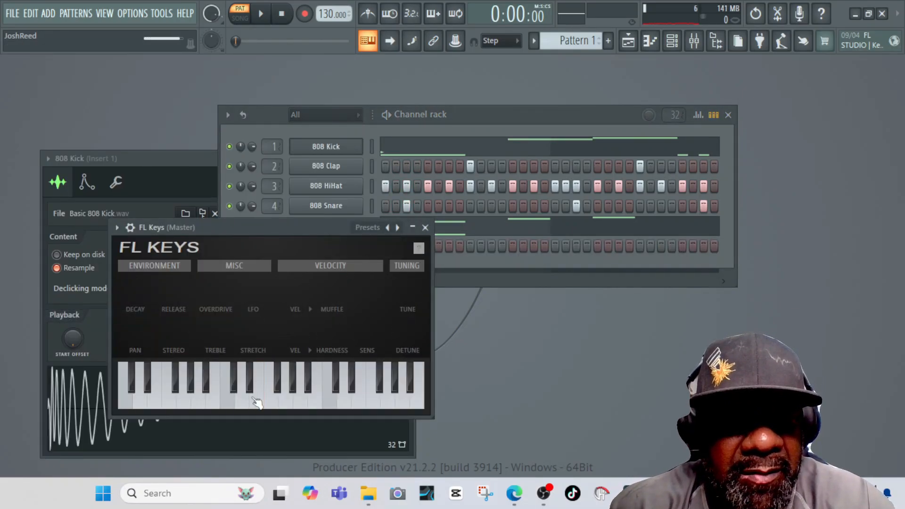
pyautogui.click(425, 228)
pyautogui.rightClick(337, 251)
pyautogui.click(391, 241)
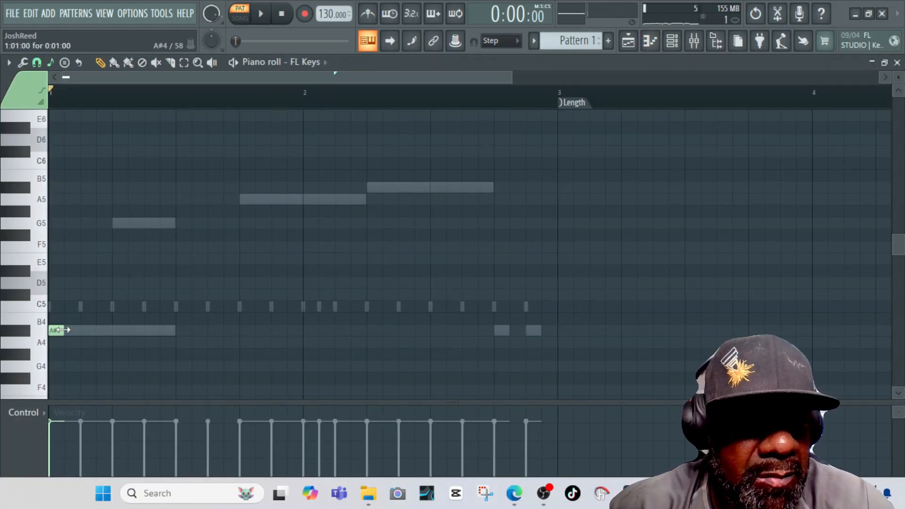
# Step: Build a four-step chord at bar 1's start, trying A#4, C#5 and E5 during playback, and keep only D5 and G5
pyautogui.press('space')
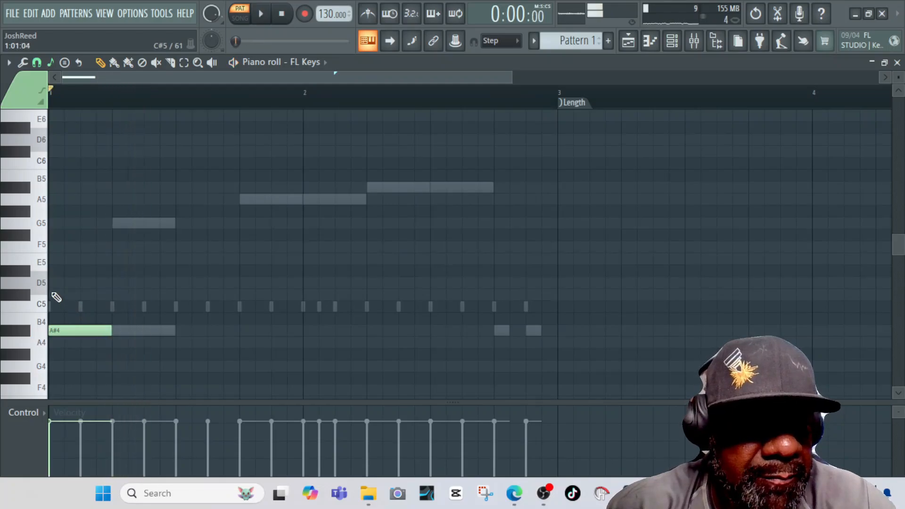
pyautogui.press('space')
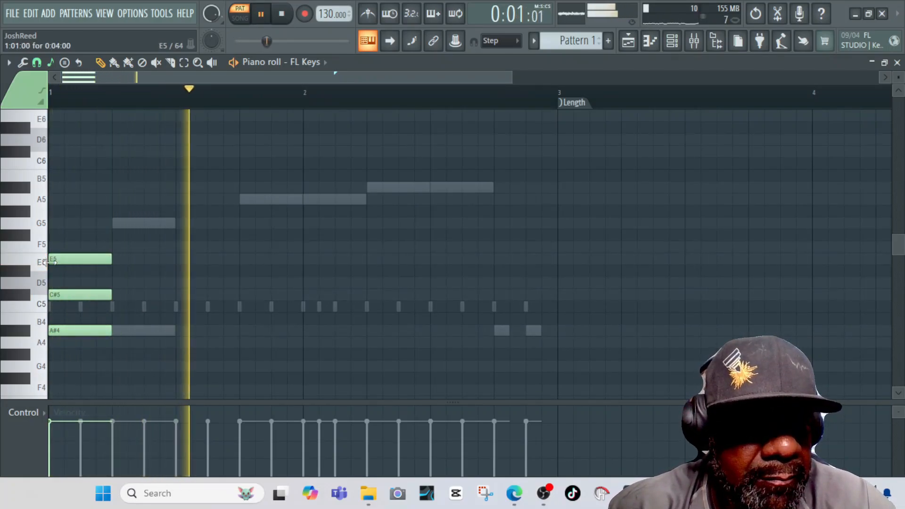
pyautogui.click(55, 224)
pyautogui.rightClick(66, 259)
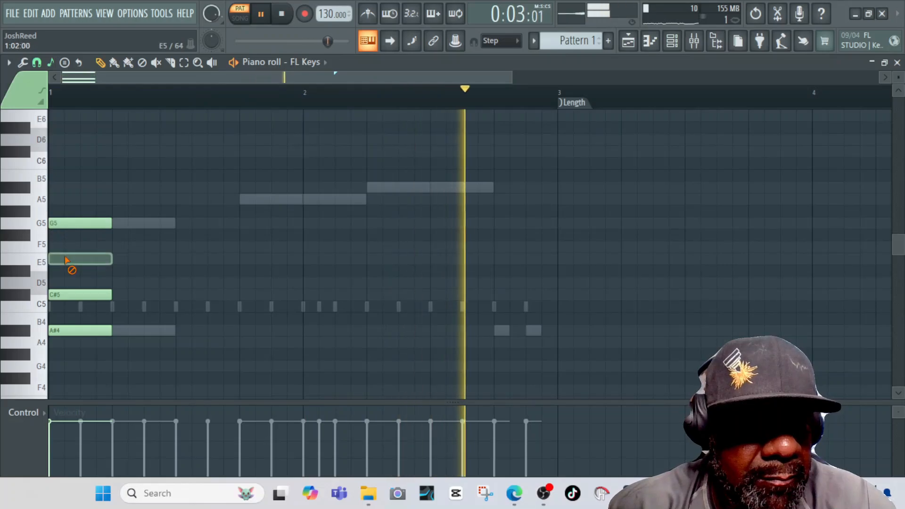
pyautogui.press('space')
pyautogui.press('space')
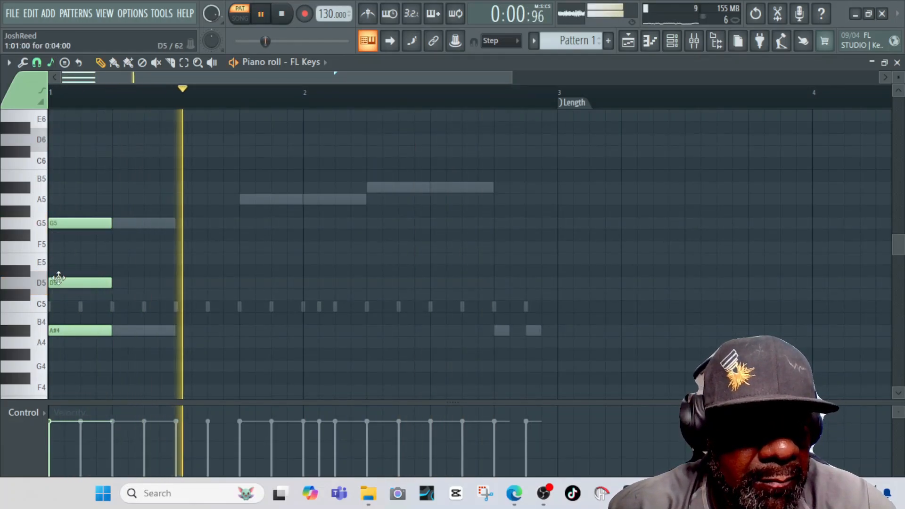
pyautogui.rightClick(59, 331)
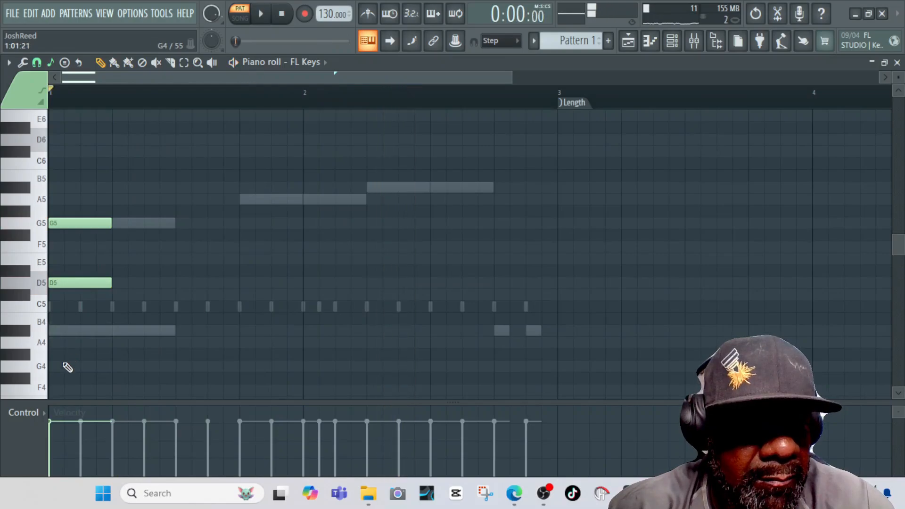
# Step: Add a four-step bass note at bar 1's start, trying F3, A#2, C#3 and F2 against the beat before settling on G2
pyautogui.scroll(-5, 67, 367)
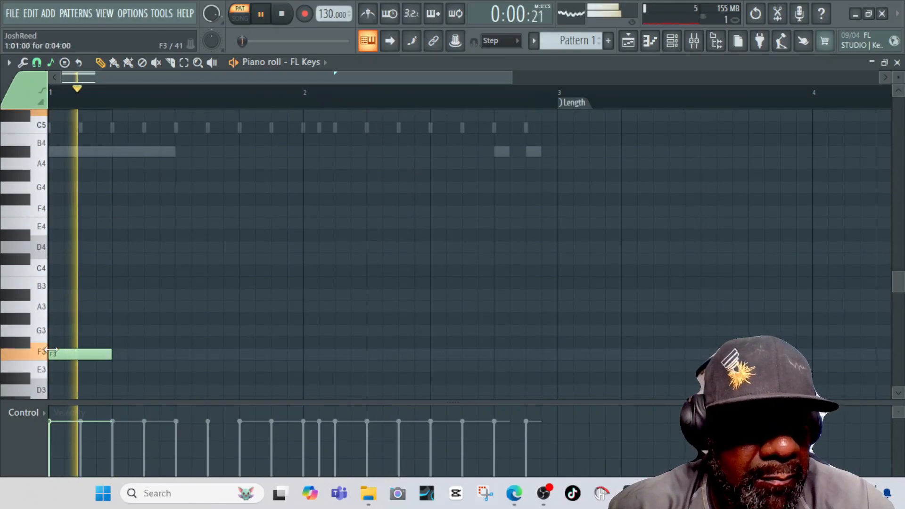
pyautogui.moveTo(56, 376); pyautogui.dragTo(70, 354)
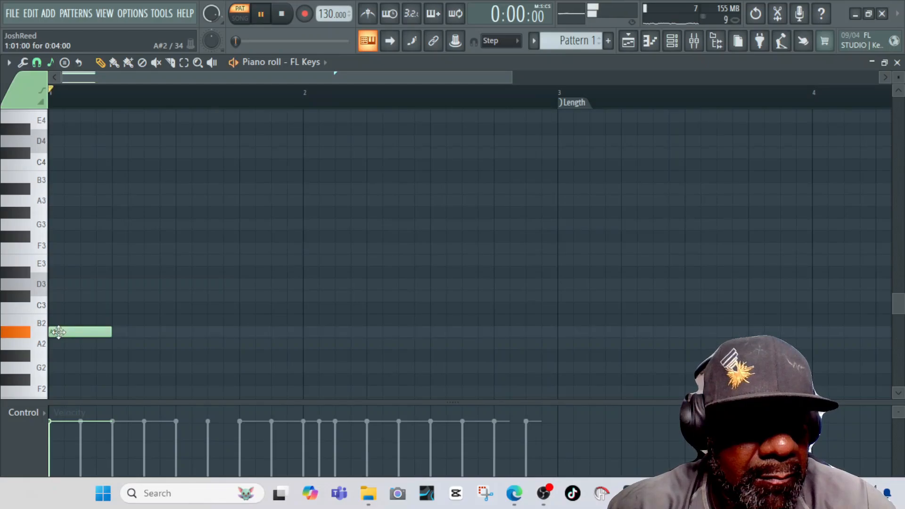
pyautogui.press('space')
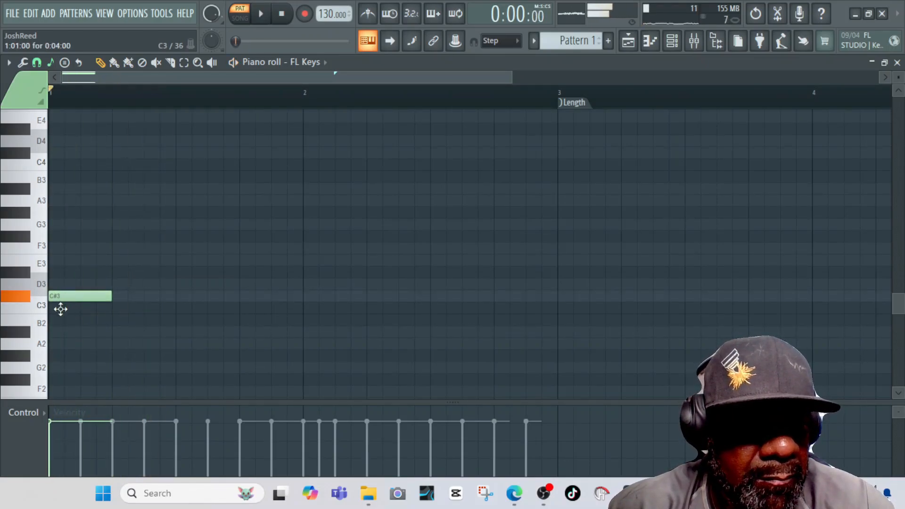
pyautogui.press('space')
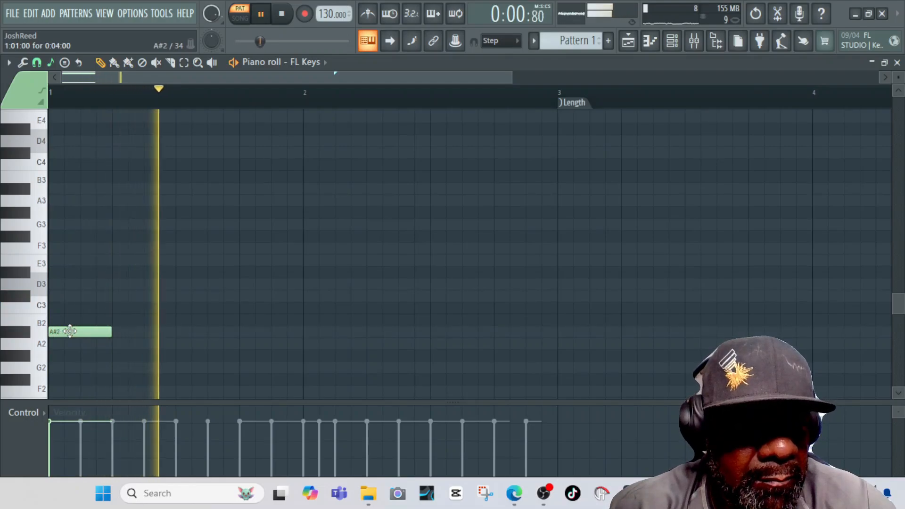
pyautogui.press('space')
pyautogui.click(67, 334)
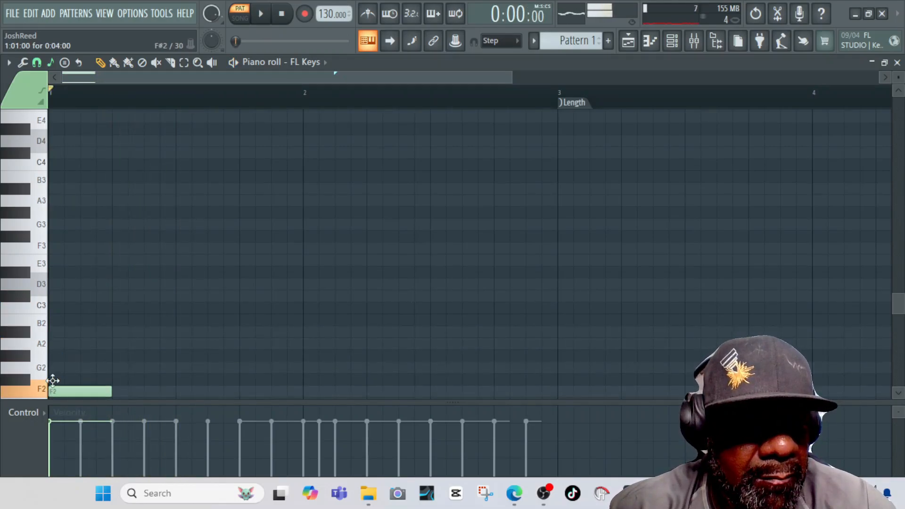
pyautogui.press('space')
pyautogui.scroll(-2, 80, 355)
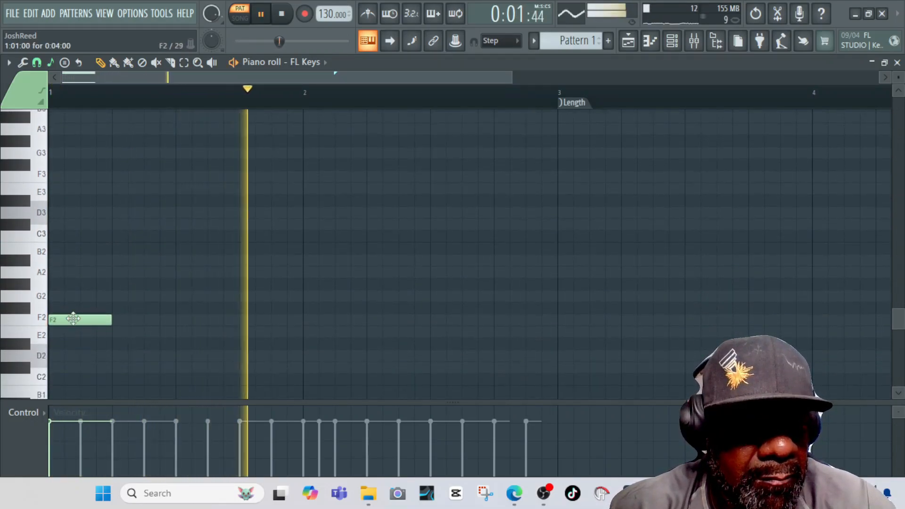
pyautogui.moveTo(73, 318); pyautogui.dragTo(71, 278)
pyautogui.press('space')
pyautogui.press('space')
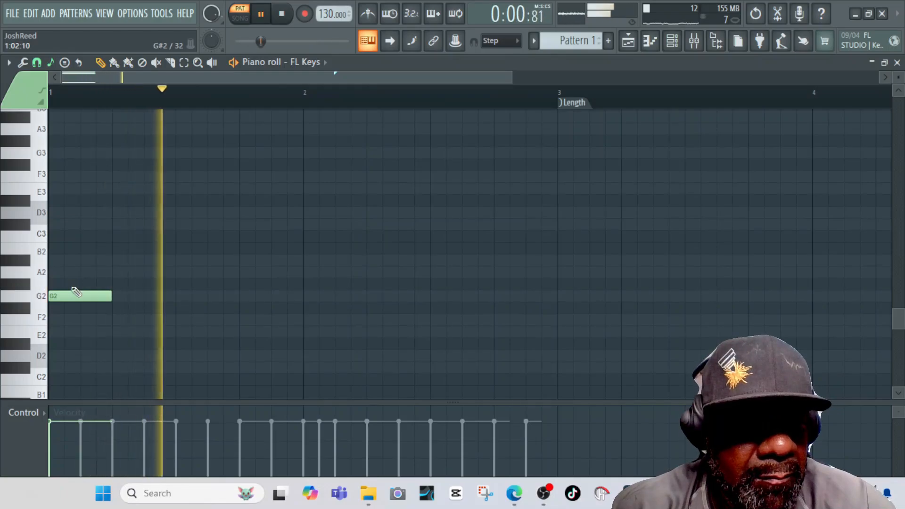
# Step: Add four-step bass notes A2 at bar 1's step 13 and A#2 at bar 2's step 9, checking them in playback
pyautogui.press('space')
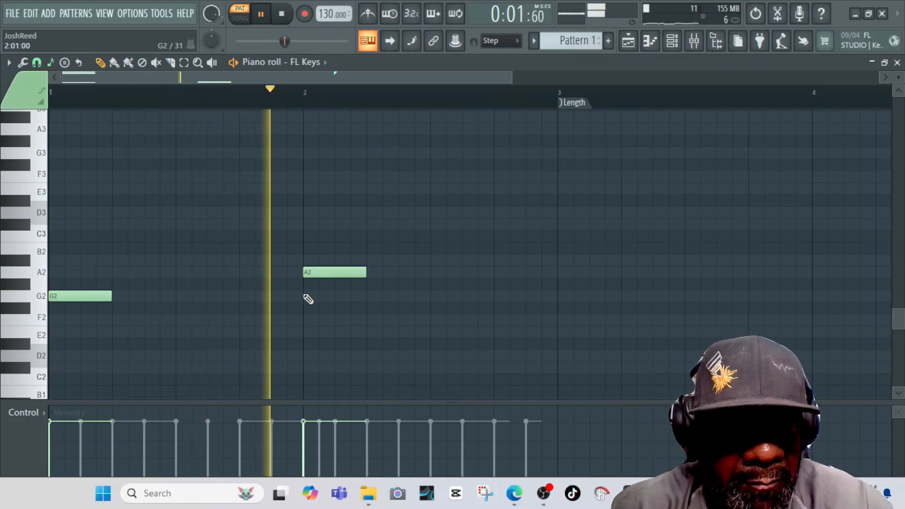
pyautogui.press('space')
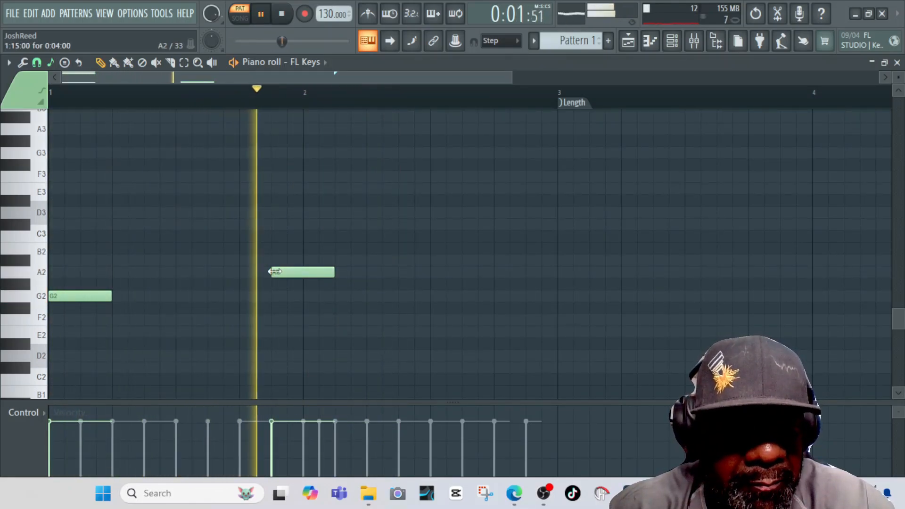
pyautogui.press('space')
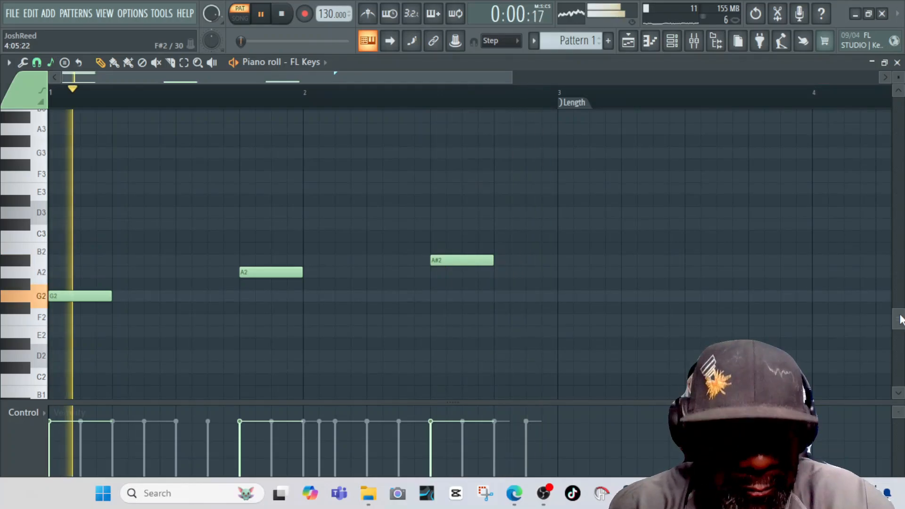
# Step: Compare the upper notes with the bass line and delete the G5 note at bar 1's start
pyautogui.scroll(10, 90, 191)
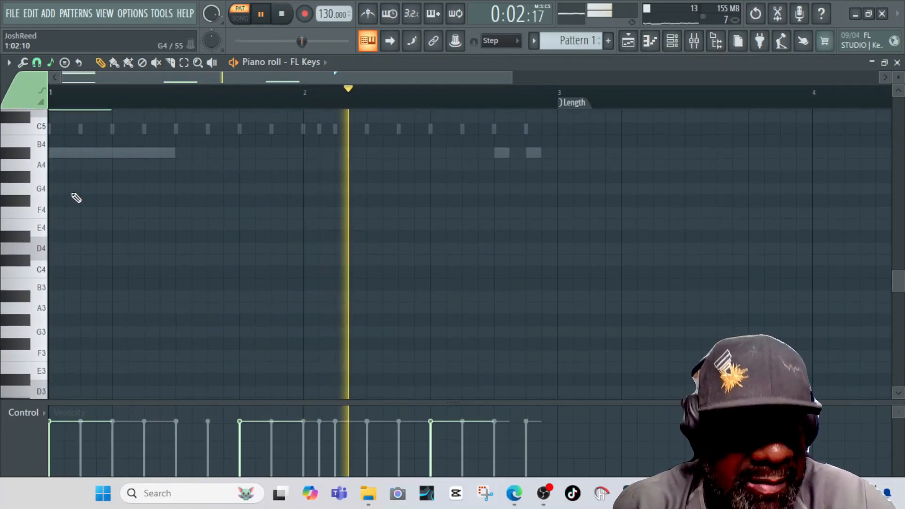
pyautogui.scroll(-4, 67, 242)
pyautogui.scroll(4, 67, 240)
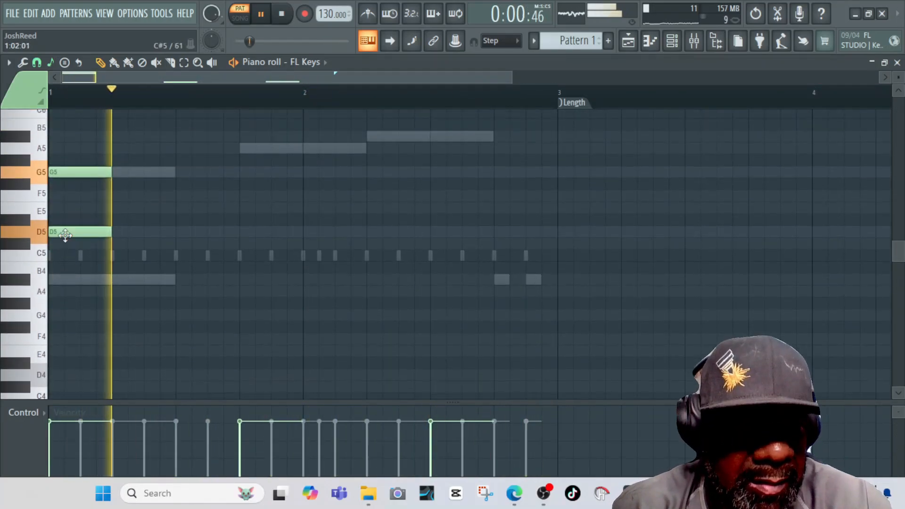
pyautogui.scroll(-14, 70, 240)
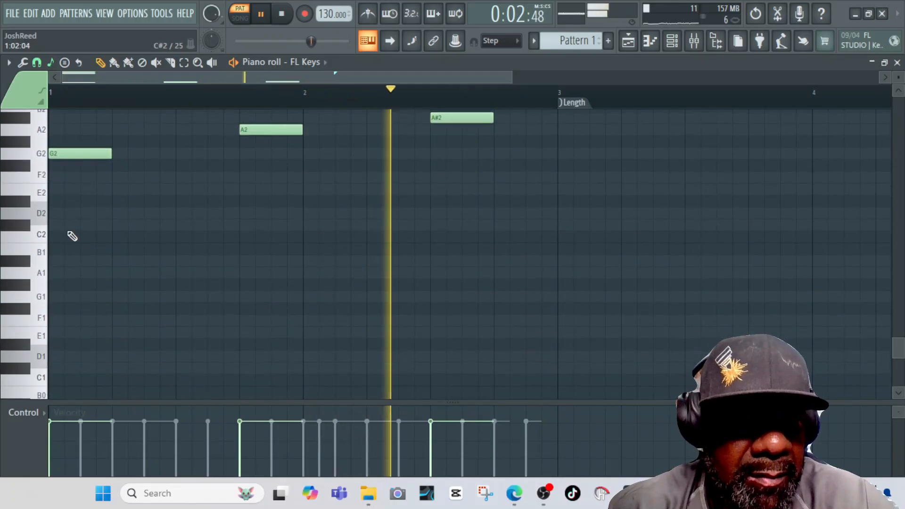
pyautogui.scroll(6, 74, 232)
pyautogui.scroll(12, 71, 245)
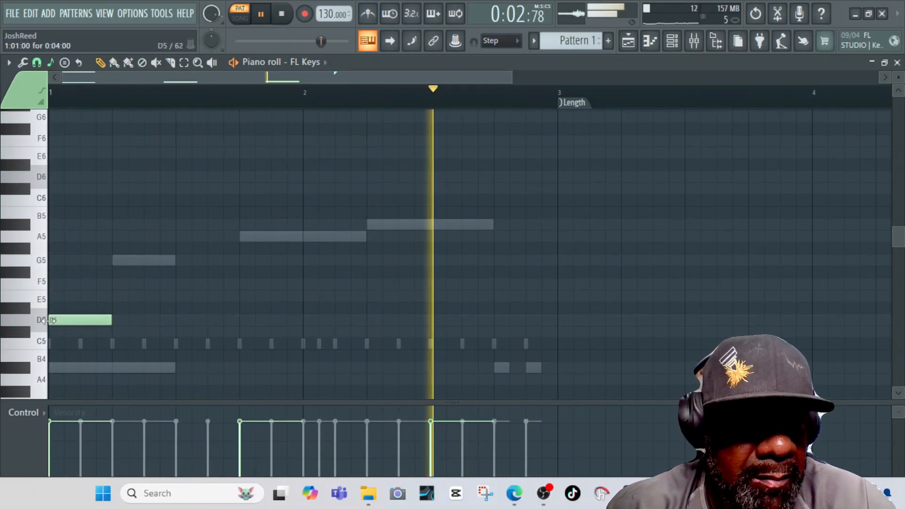
# Step: Draw four-step upper notes in bar 1: G5 at step 5, A5 at step 9 and A#5 at step 11
pyautogui.click(115, 261)
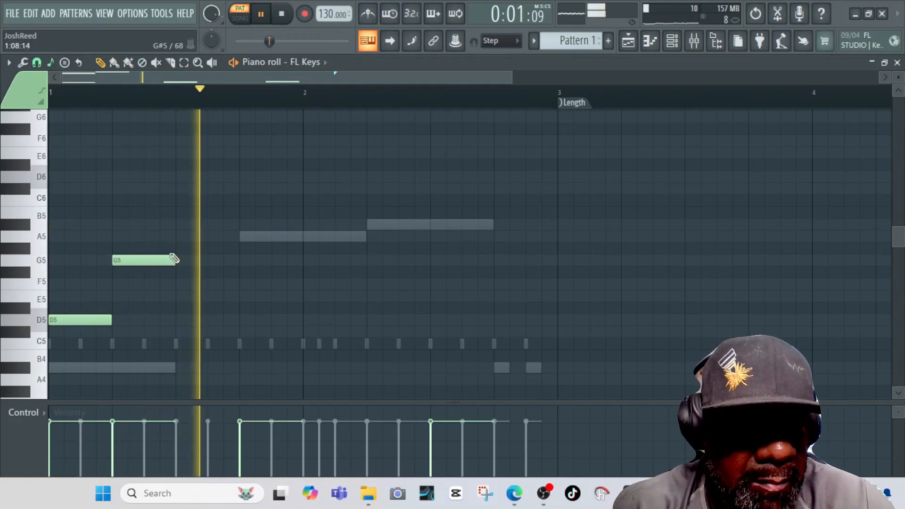
pyautogui.click(181, 236)
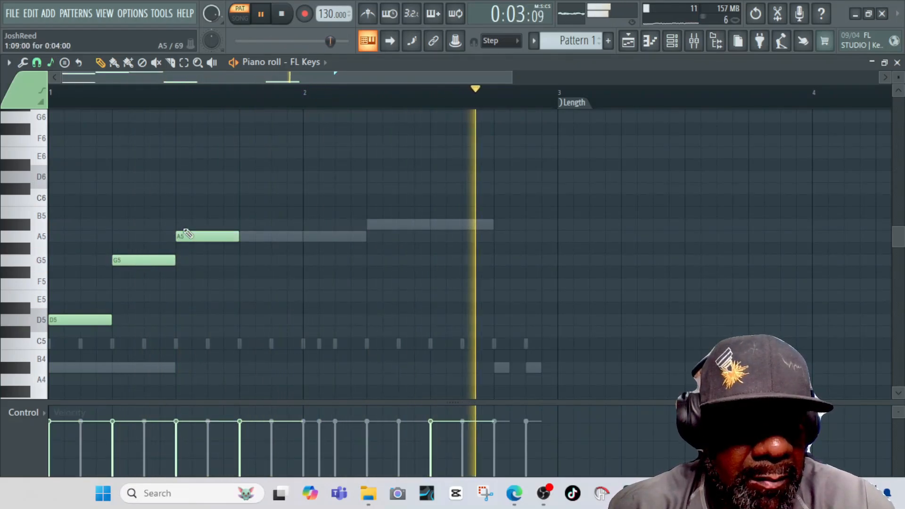
pyautogui.click(208, 224)
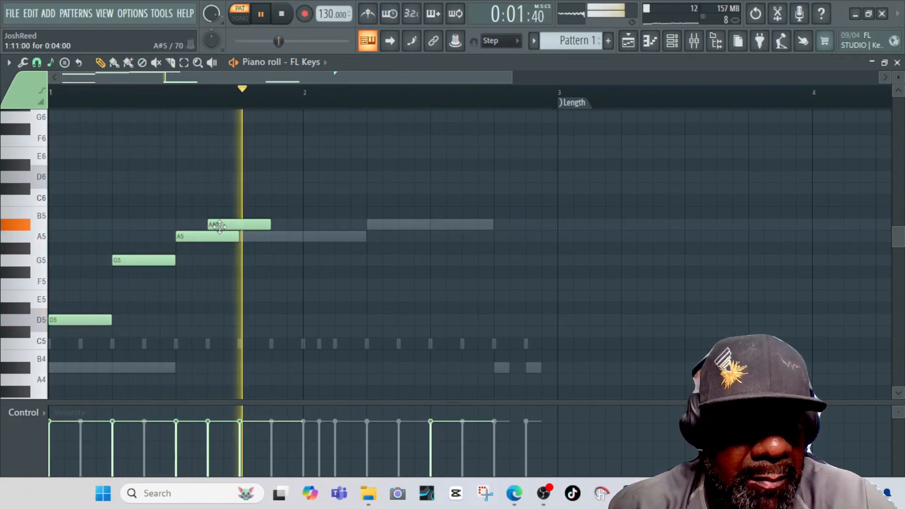
# Step: Add a C#6 note at bar 2's start, lower it to G5 and shift it back to bar 1's step 13
pyautogui.click(306, 189)
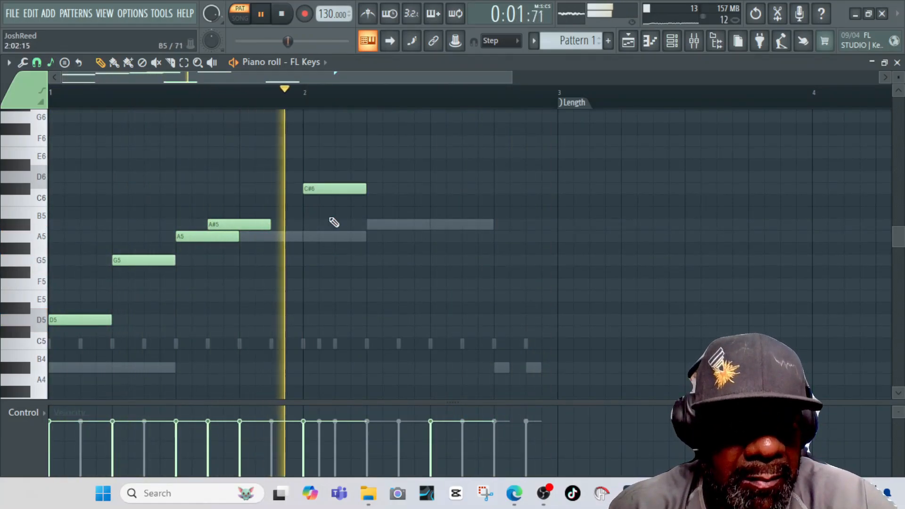
pyautogui.moveTo(328, 191); pyautogui.dragTo(322, 270)
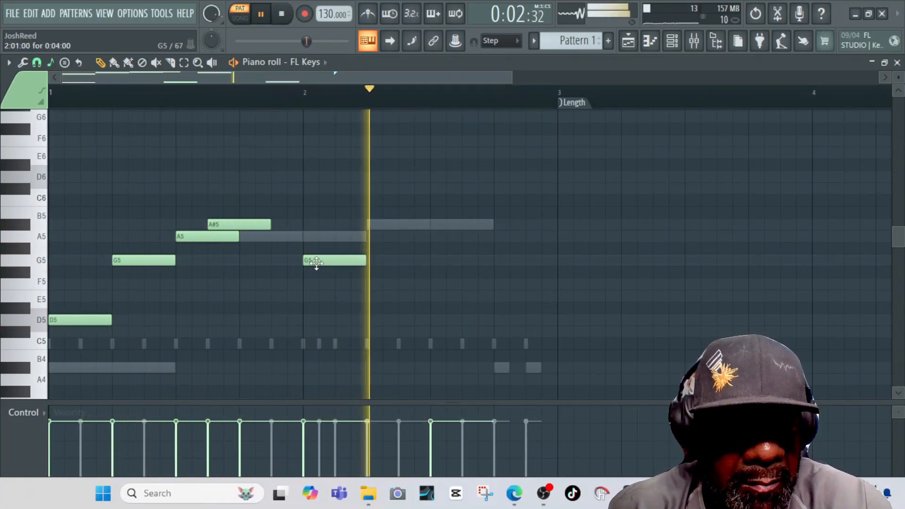
pyautogui.moveTo(316, 262); pyautogui.dragTo(291, 259)
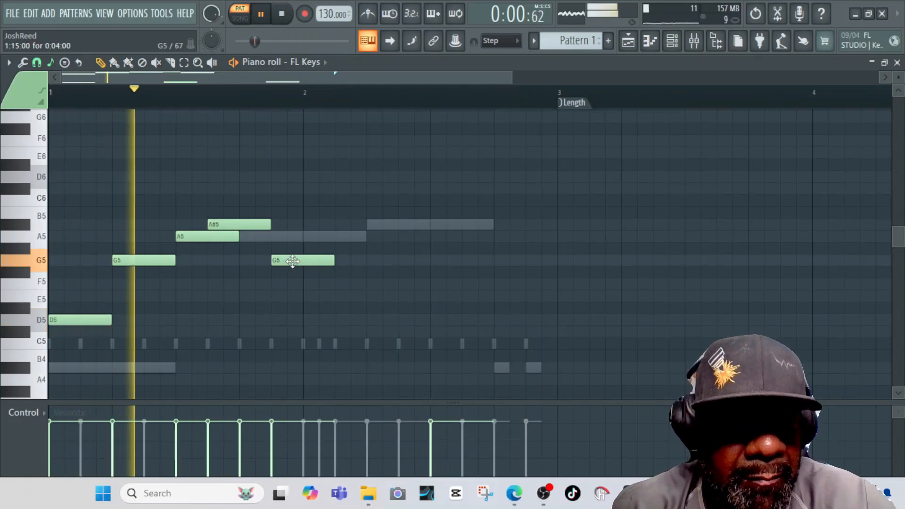
pyautogui.moveTo(292, 260); pyautogui.dragTo(261, 262)
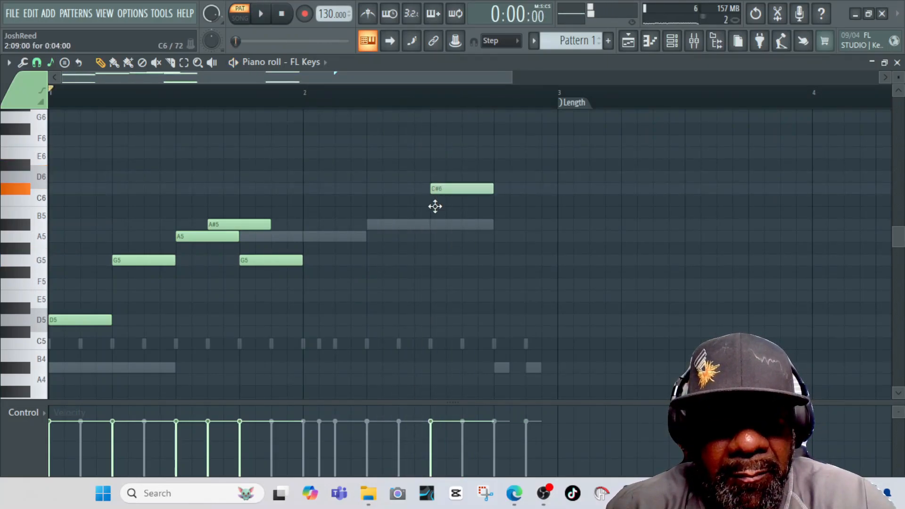
# Step: Try C#6 at bar 2's step 9, settle on A#5, add A5 at step 13, and close the piano roll
pyautogui.press('space')
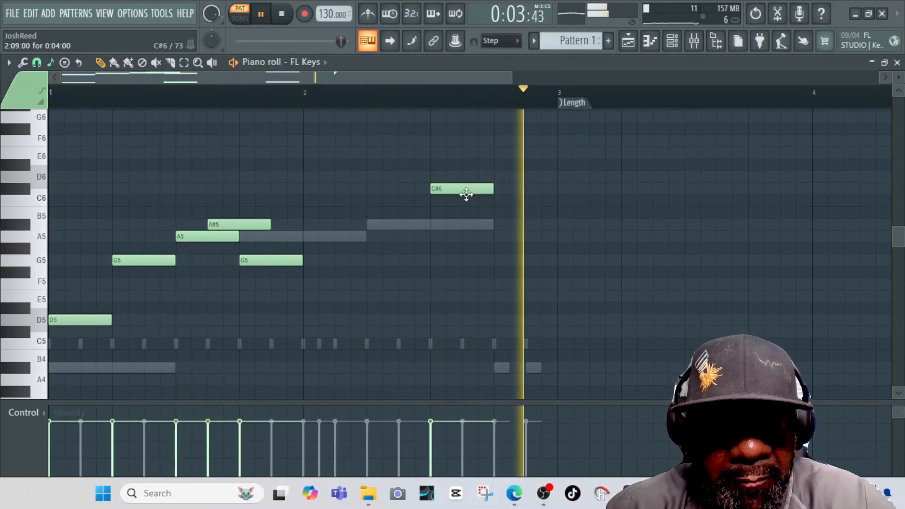
pyautogui.press('space')
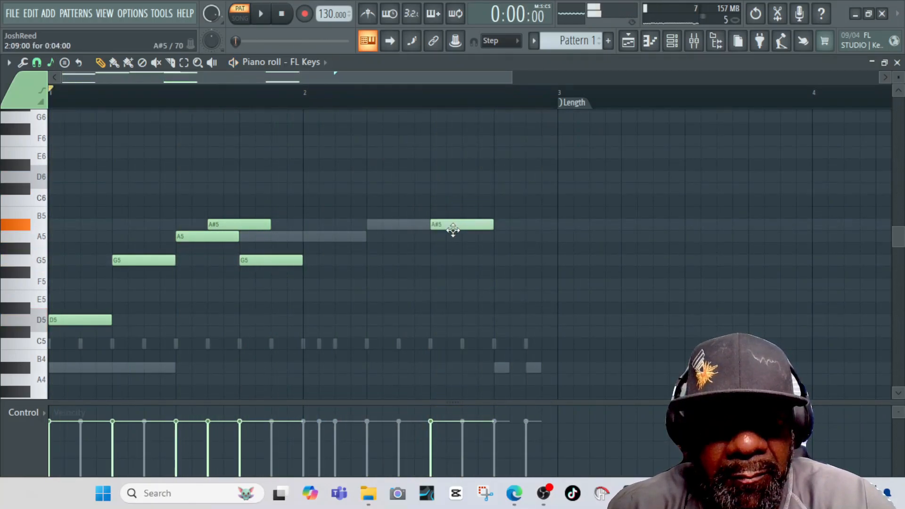
pyautogui.press('space')
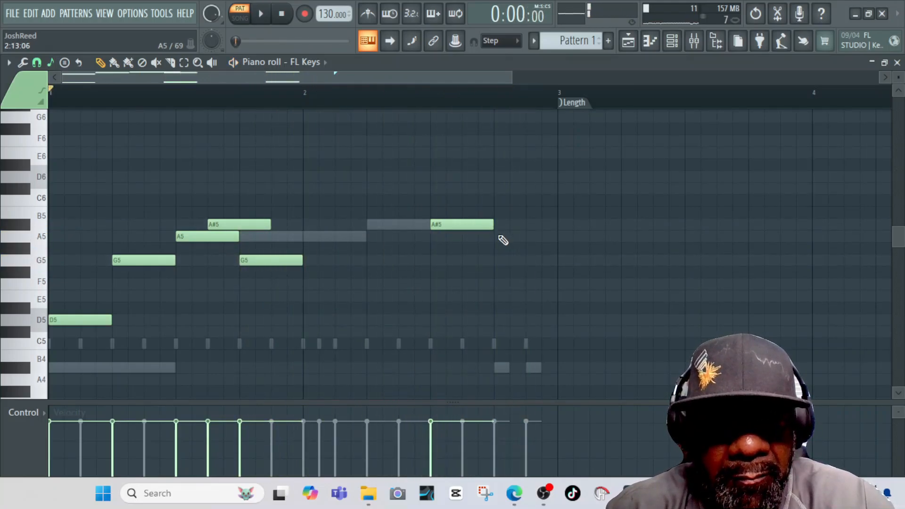
pyautogui.press('space')
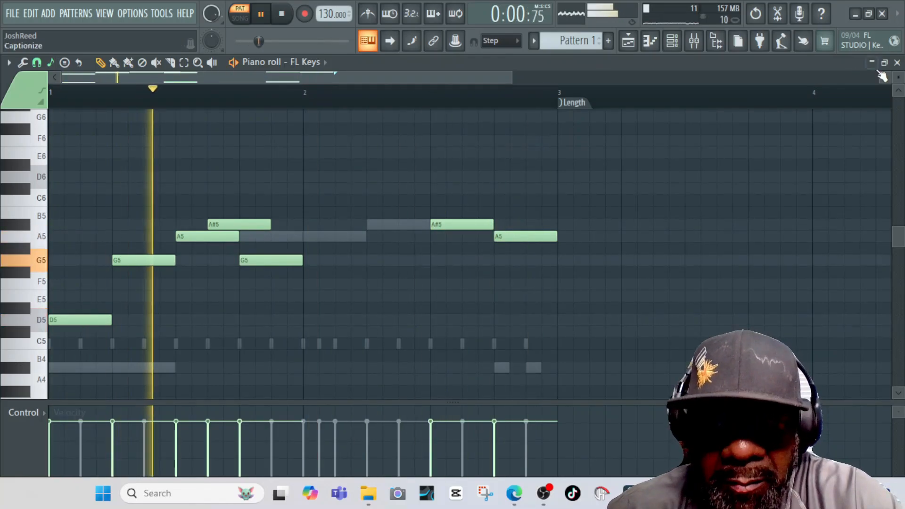
pyautogui.click(897, 63)
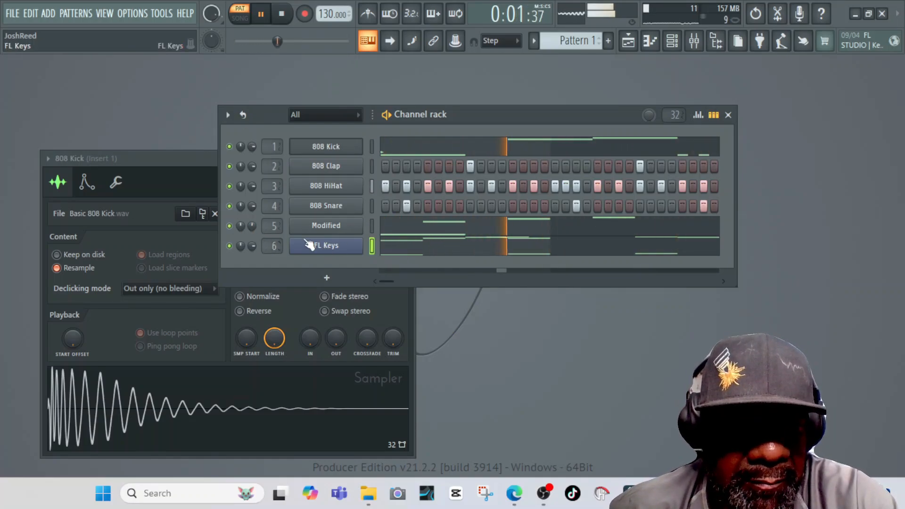
# Step: Open the Sytrus Modified channel and try the Bell presets Reverbed and Classic
pyautogui.click(326, 226)
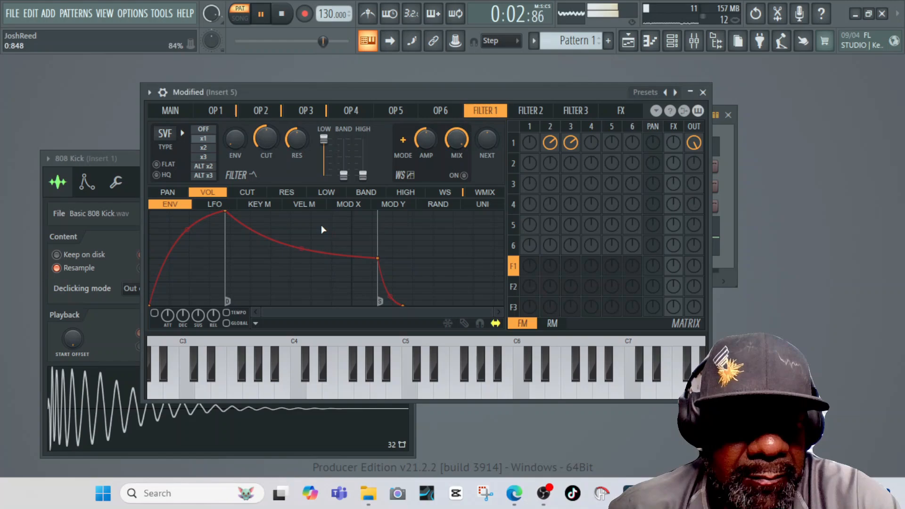
pyautogui.click(151, 94)
pyautogui.click(181, 128)
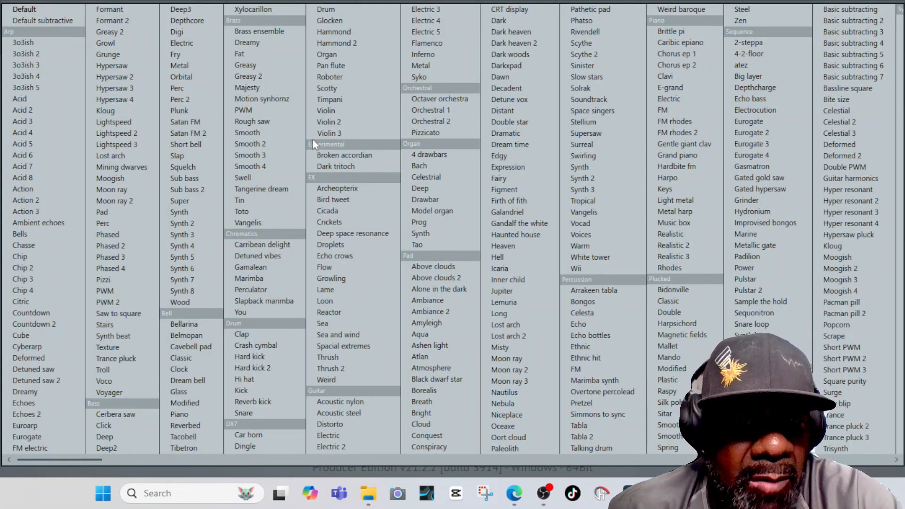
pyautogui.click(186, 425)
pyautogui.click(150, 93)
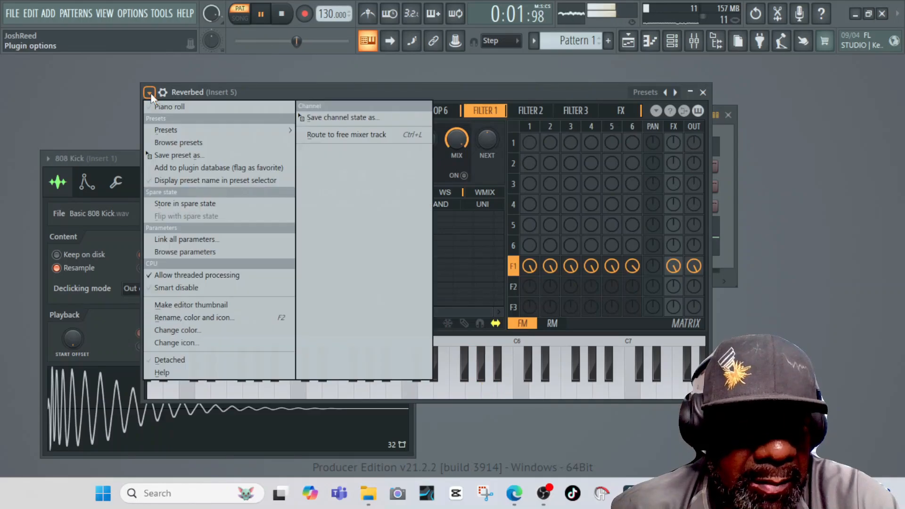
pyautogui.moveTo(168, 128)
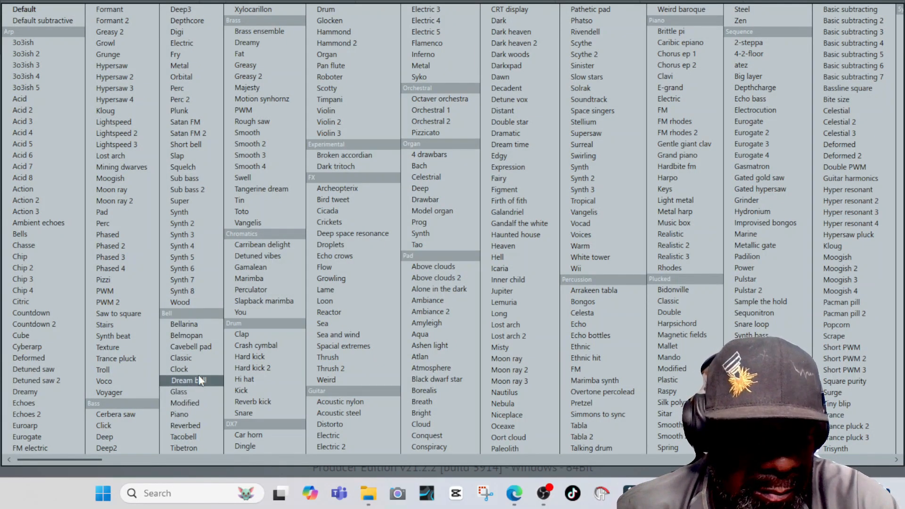
pyautogui.click(180, 358)
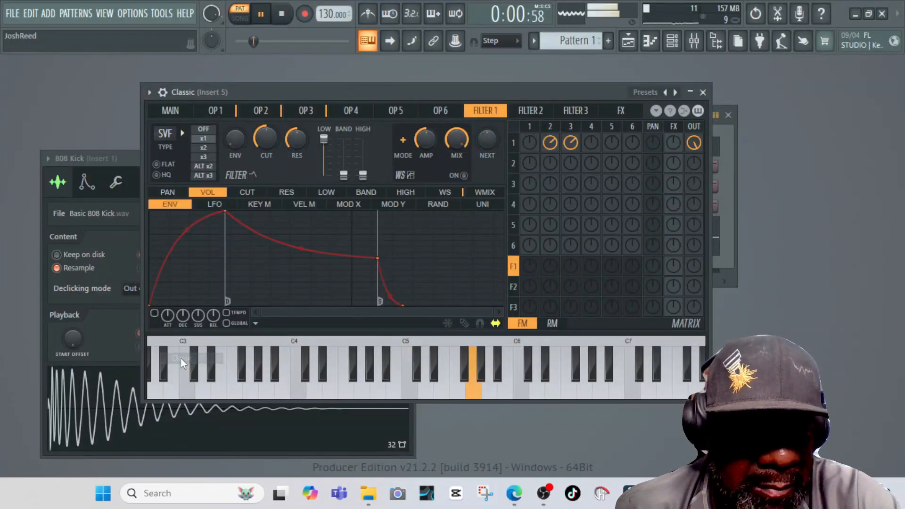
# Step: Try the Bell presets Bellarina and Tacobell on the Sytrus channel
pyautogui.click(148, 92)
pyautogui.moveTo(170, 130)
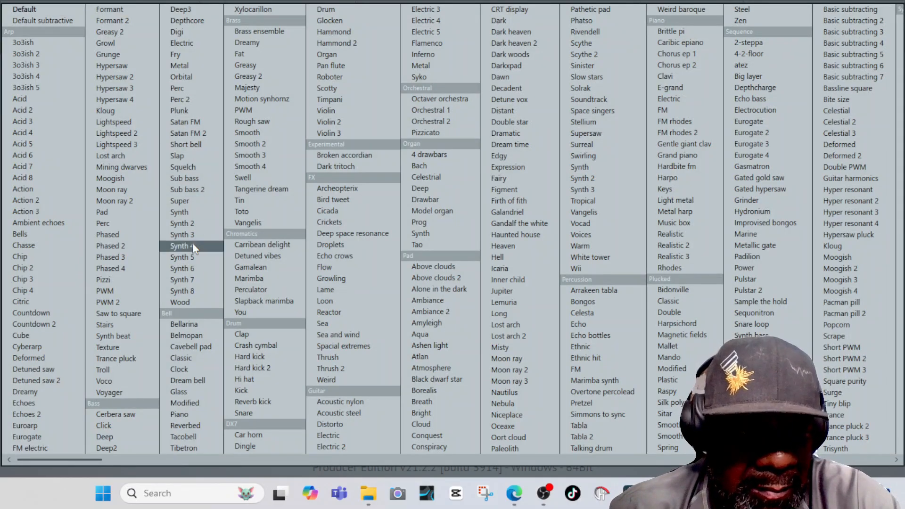
pyautogui.click(184, 324)
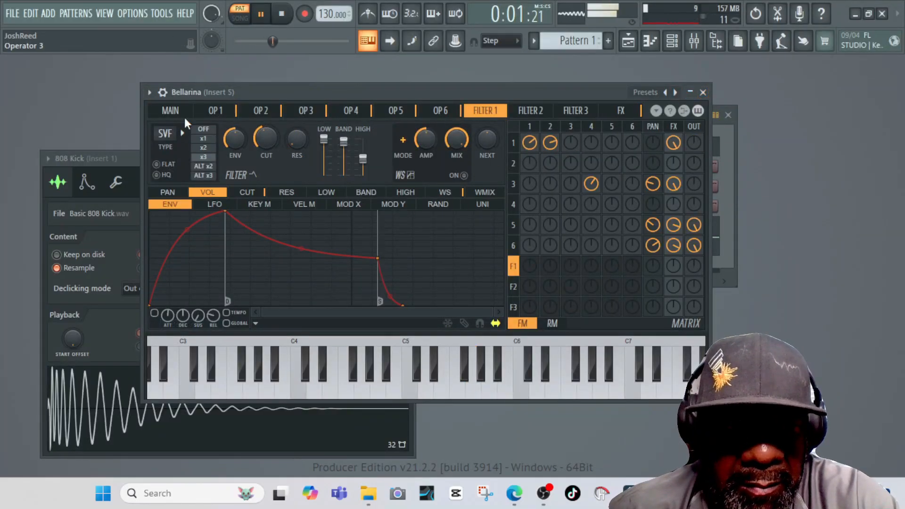
pyautogui.click(150, 94)
pyautogui.moveTo(188, 137)
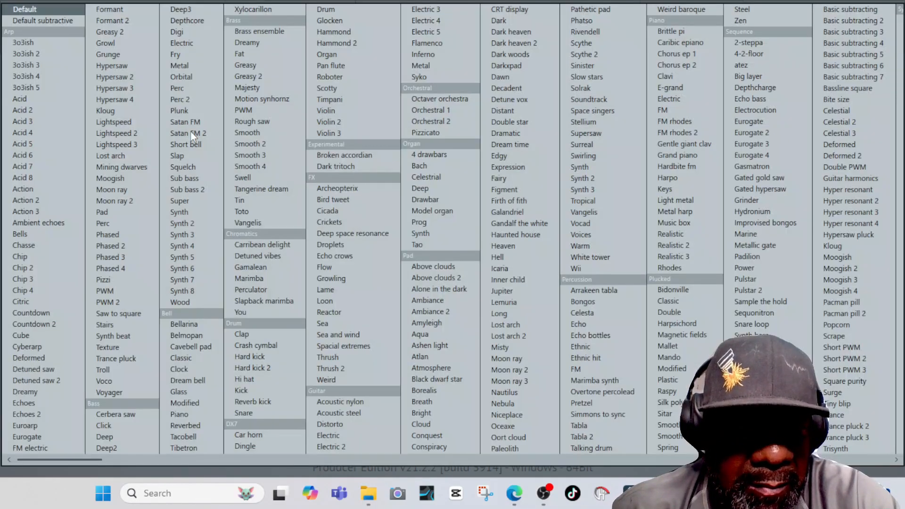
pyautogui.click(191, 438)
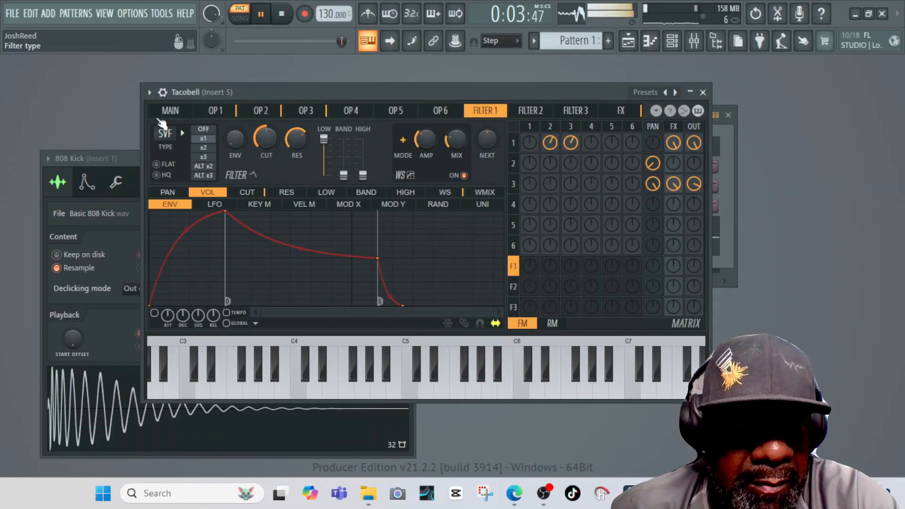
# Step: Load the Dream bell preset into the Sytrus channel and close its window
pyautogui.click(150, 92)
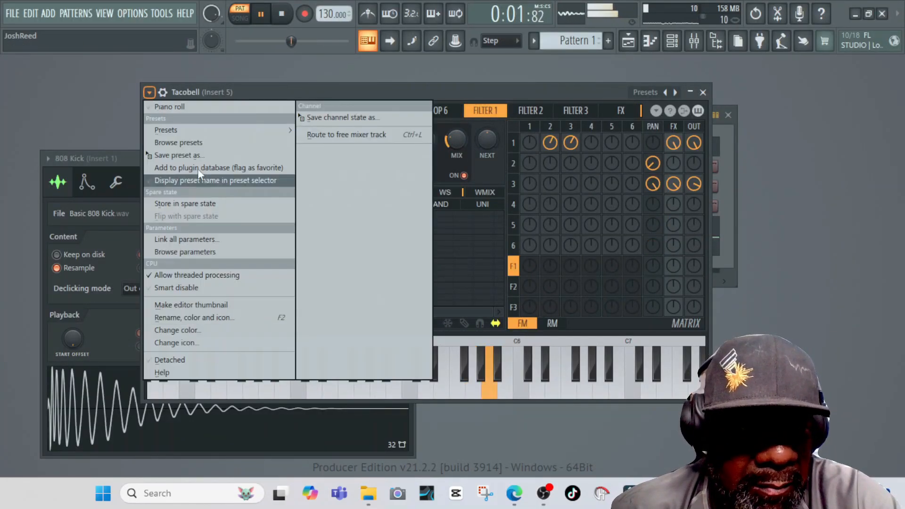
pyautogui.moveTo(207, 129)
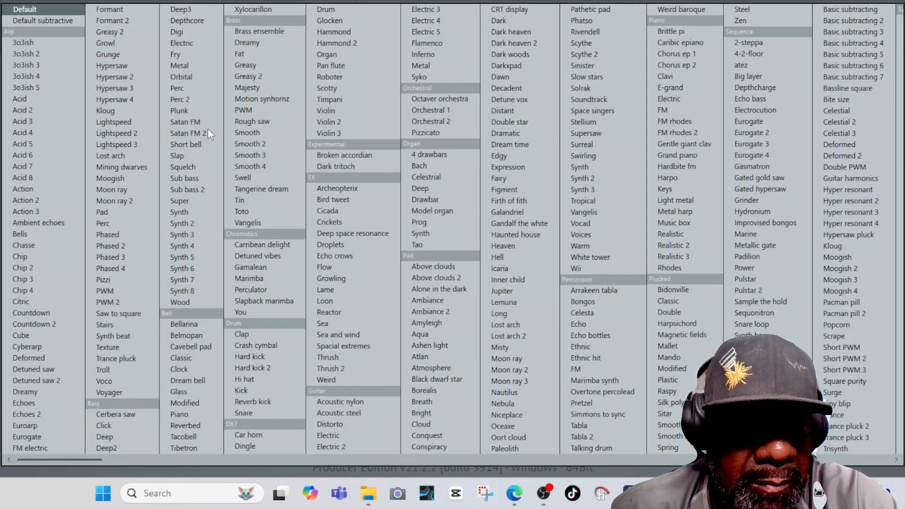
pyautogui.click(188, 380)
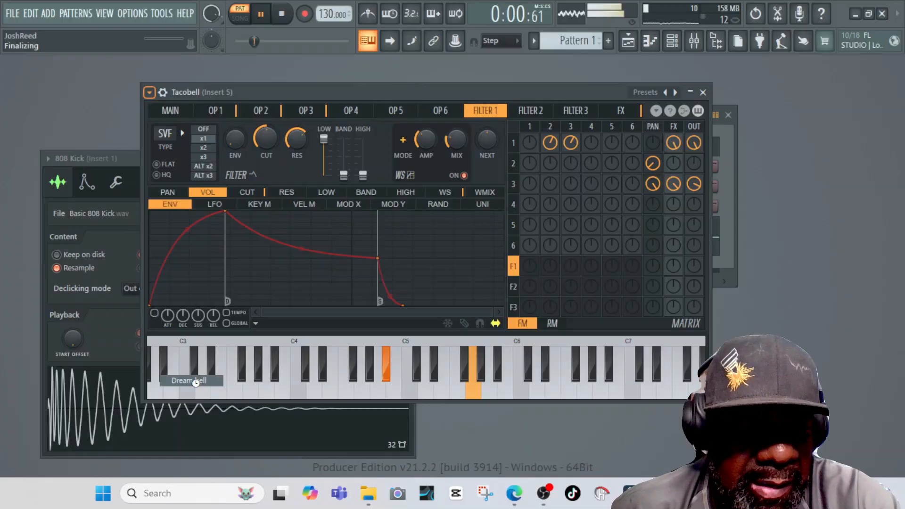
pyautogui.click(702, 93)
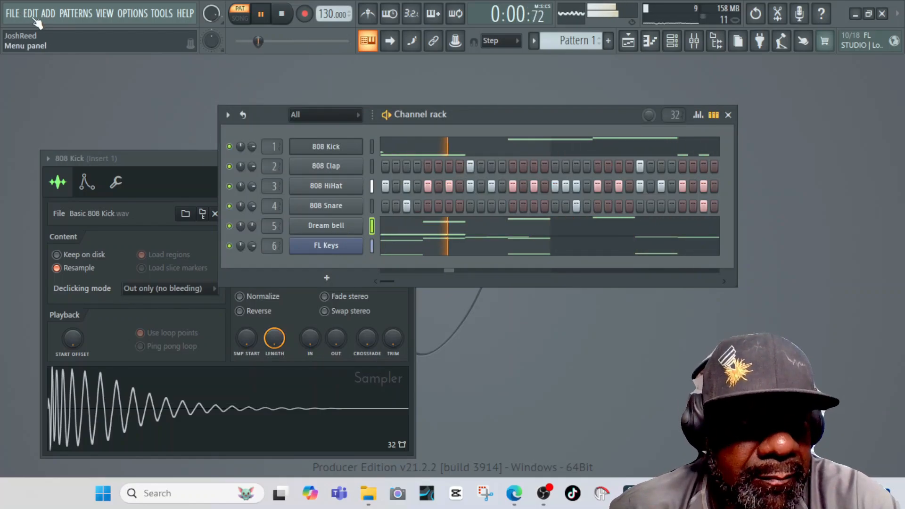
# Step: Find BOOMIN LOW TIGHT OPEN HAT in the Metro Boomin 21 Savage drum kit, open it in a new channel and close the browser
pyautogui.click(111, 14)
pyautogui.click(126, 89)
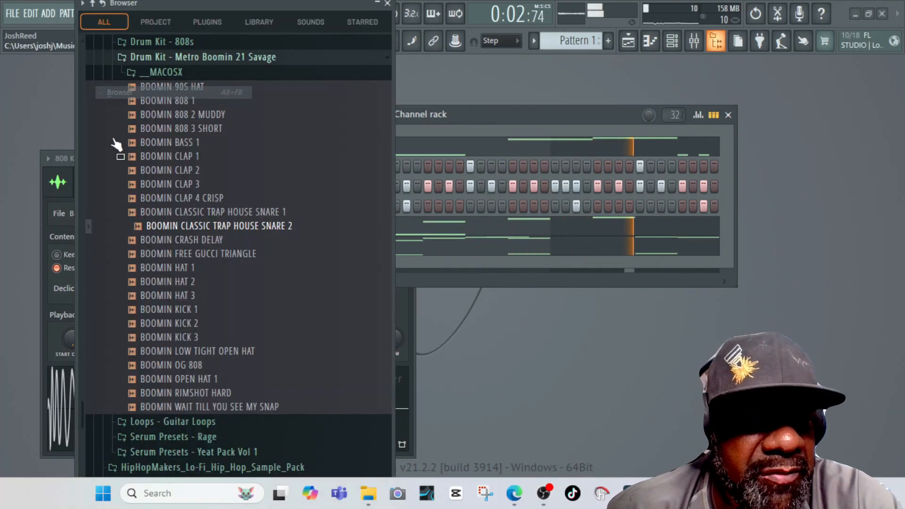
pyautogui.moveTo(141, 282); pyautogui.dragTo(252, 304)
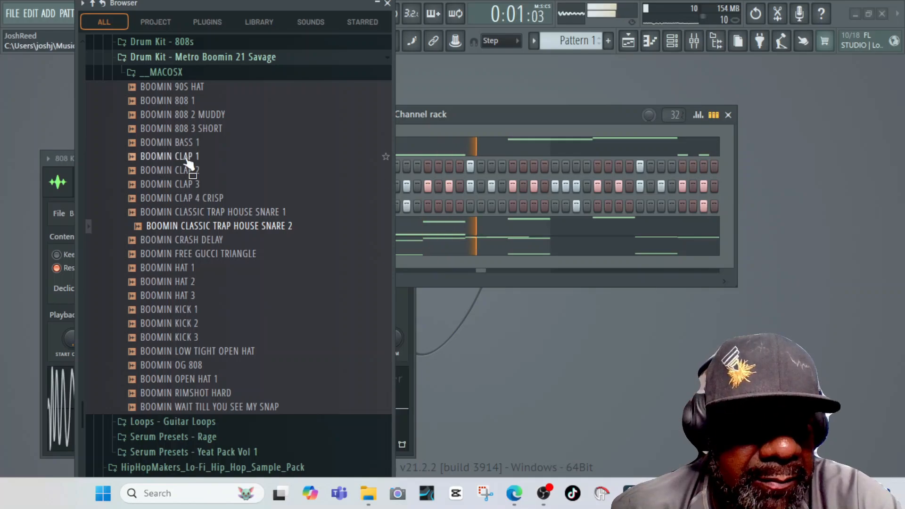
pyautogui.click(179, 351)
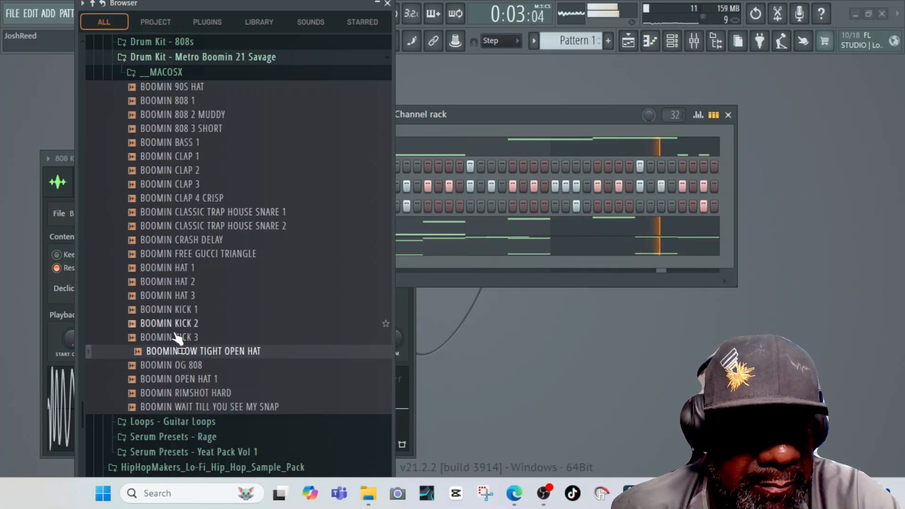
pyautogui.rightClick(172, 353)
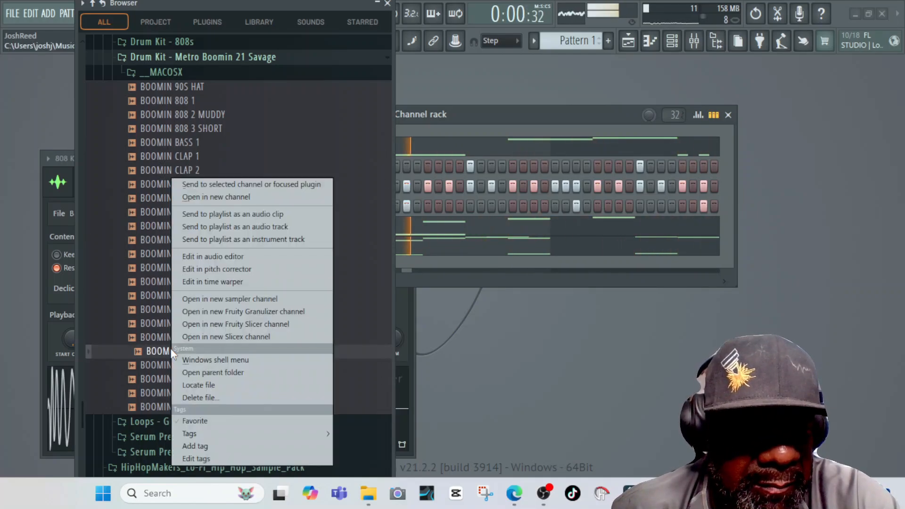
pyautogui.click(238, 199)
pyautogui.click(513, 124)
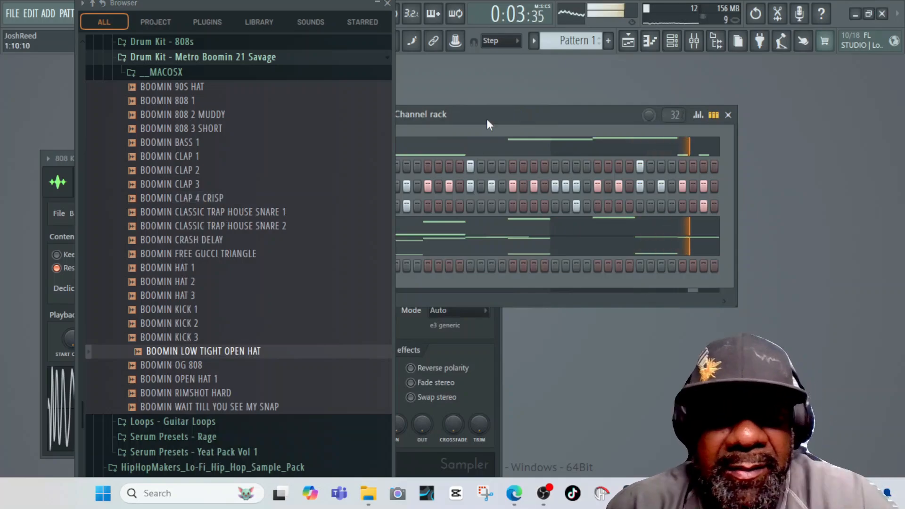
pyautogui.click(387, 3)
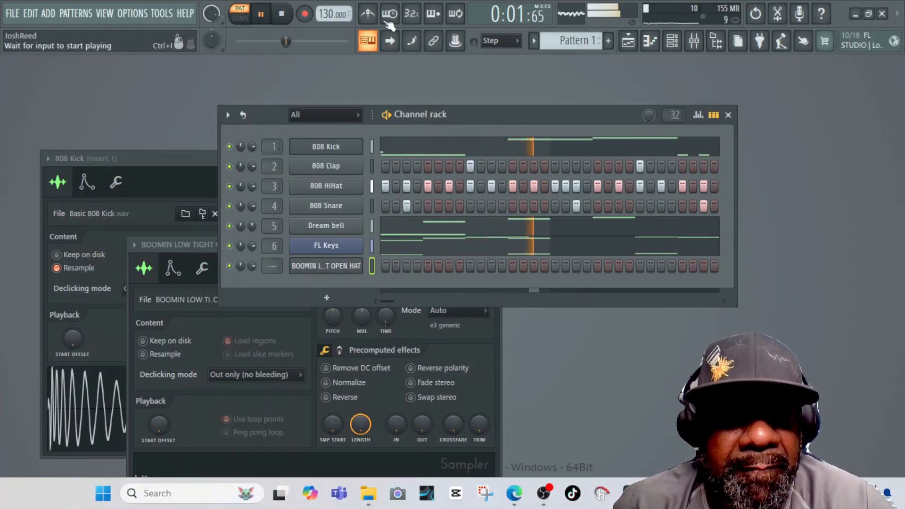
# Step: Place open hat hits on steps 1 and 17 of Pattern 1
pyautogui.press('space')
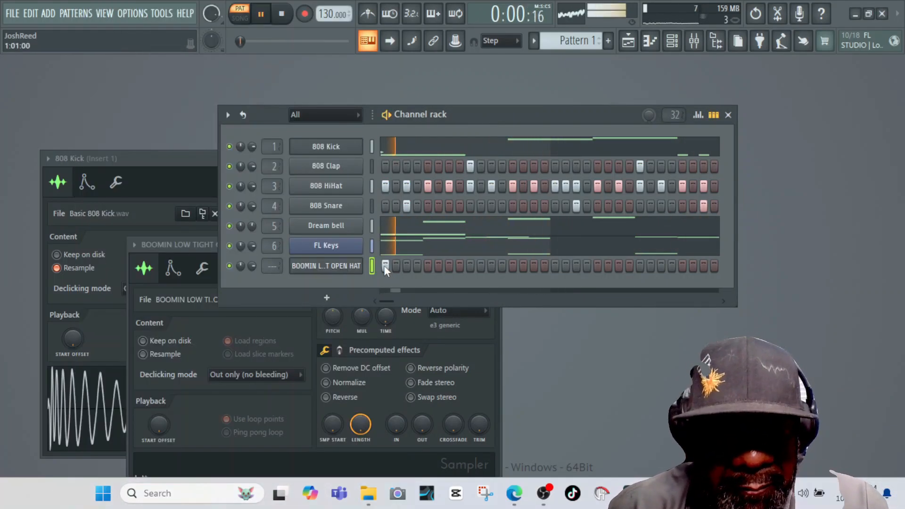
pyautogui.click(554, 266)
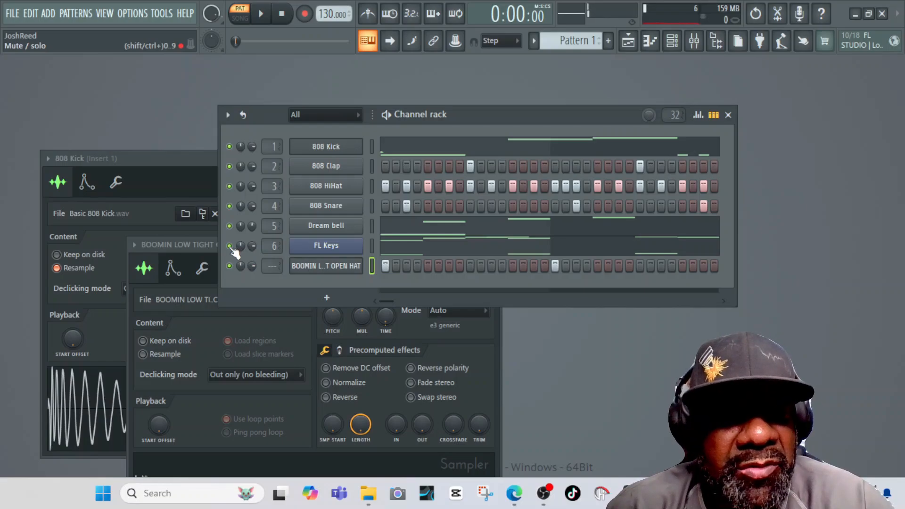
# Step: Play the pattern with FL Keys and then Dream bell muted, and route the open hat channel to mixer track 7
pyautogui.press('space')
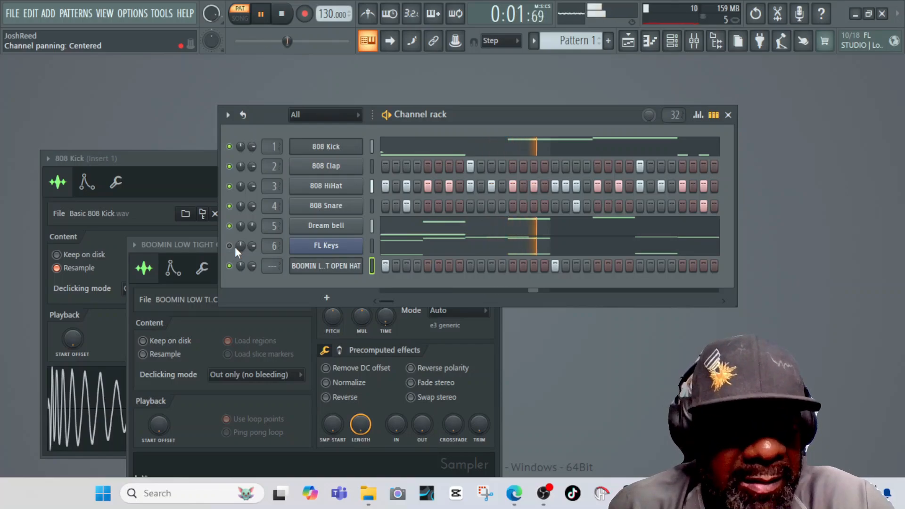
pyautogui.click(230, 246)
pyautogui.click(230, 227)
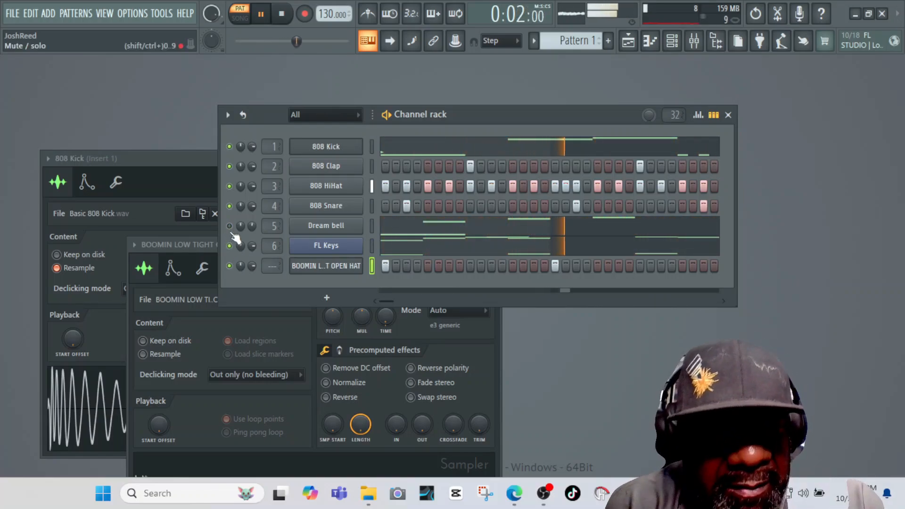
pyautogui.moveTo(272, 265); pyautogui.dragTo(272, 240)
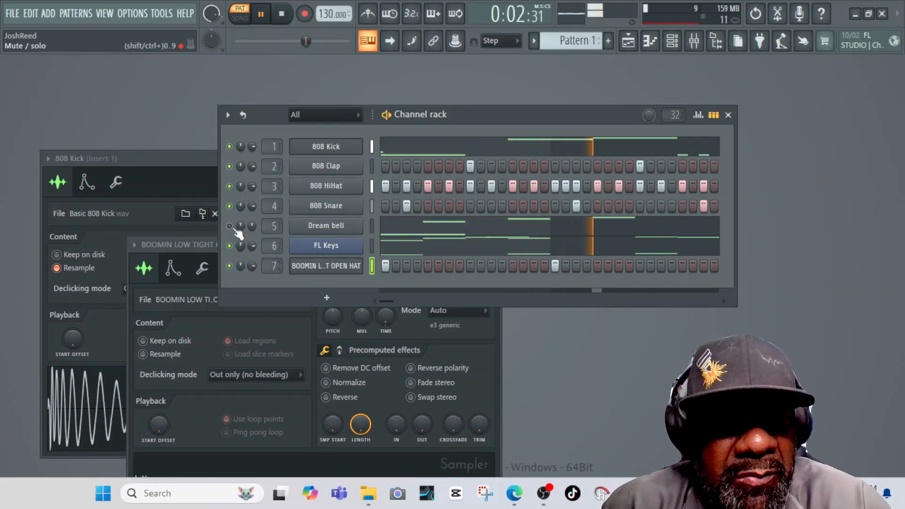
pyautogui.click(281, 14)
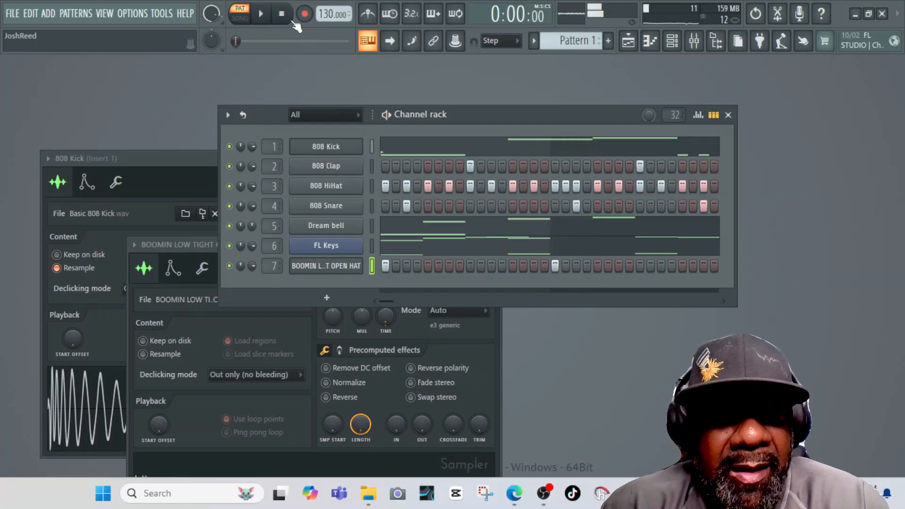
# Step: Open the Dream bell notes in the piano roll, play the pattern through and stop playback
pyautogui.click(444, 236)
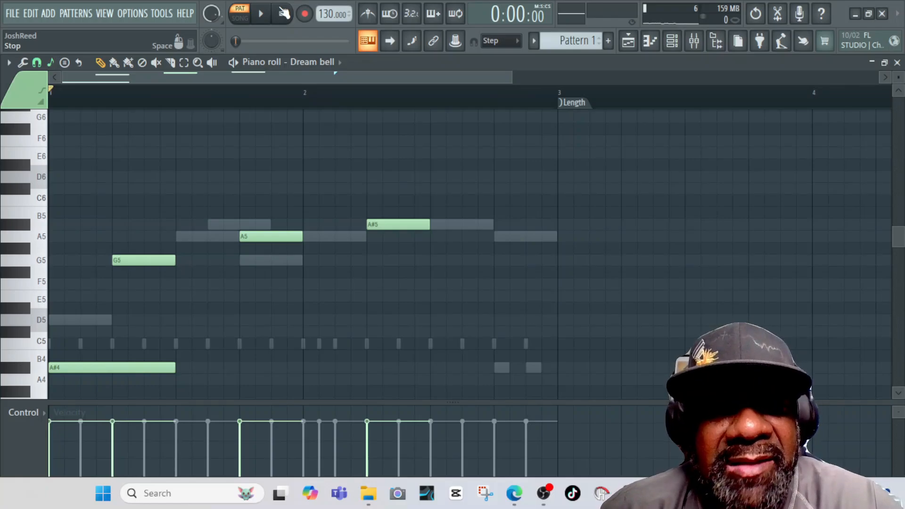
pyautogui.click(271, 22)
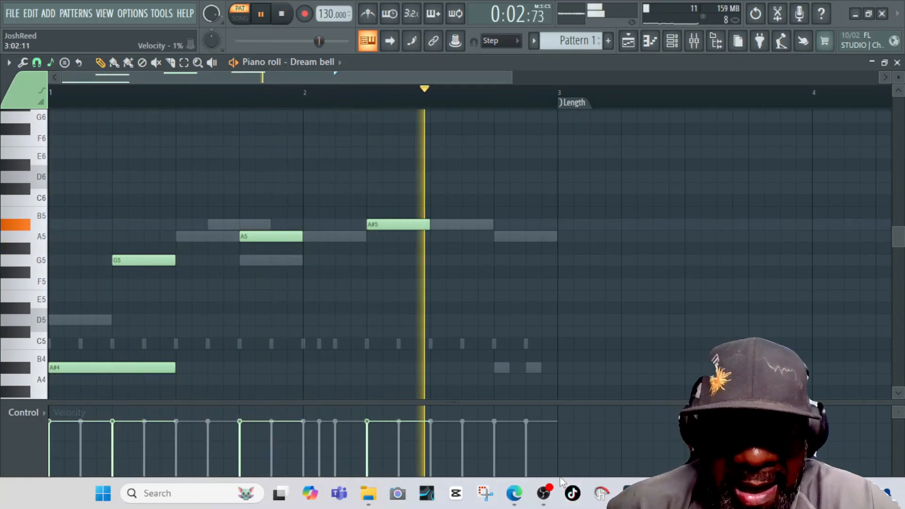
pyautogui.moveTo(554, 502)
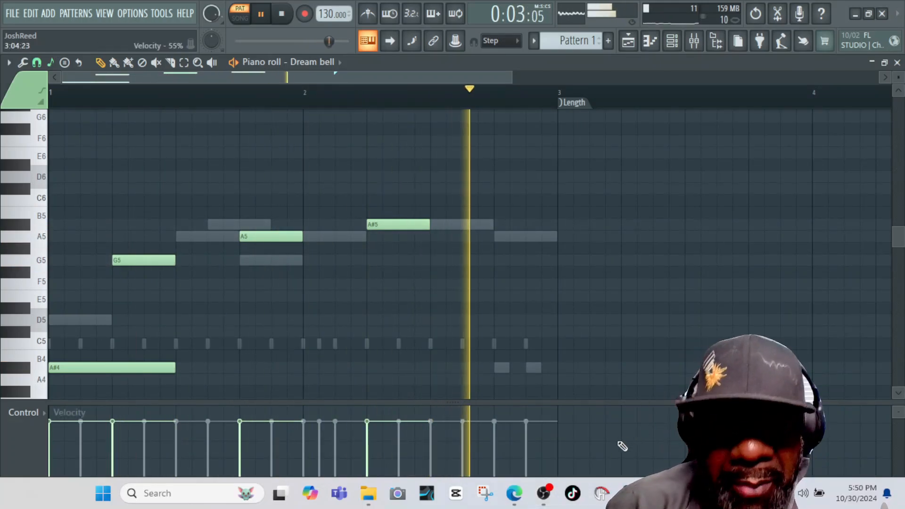
pyautogui.press('space')
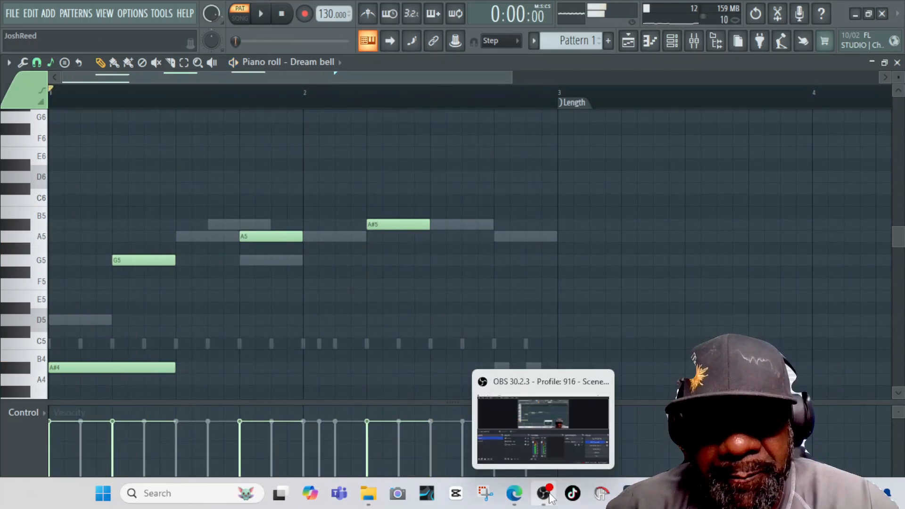